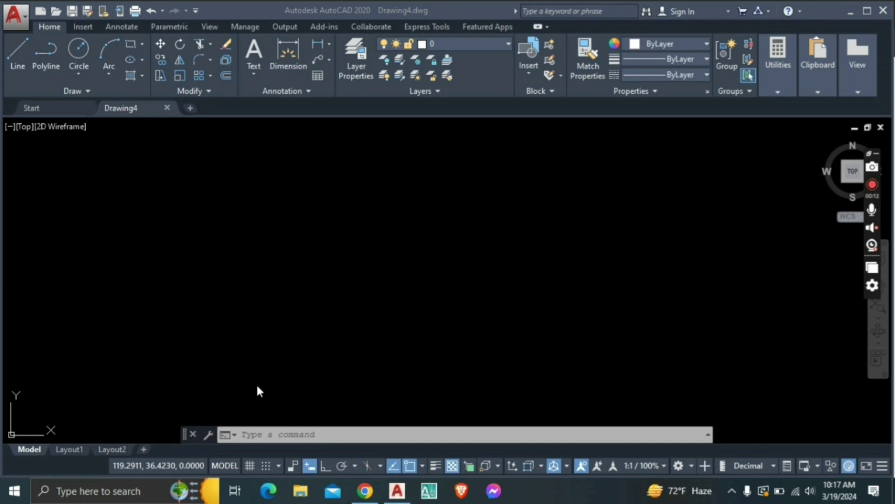
# Set UCSICON to Noorigin so the axes icon stays fixed in the lower-left corner.
pyautogui.moveTo(98, 372); pyautogui.dragTo(88, 415, button='middle')
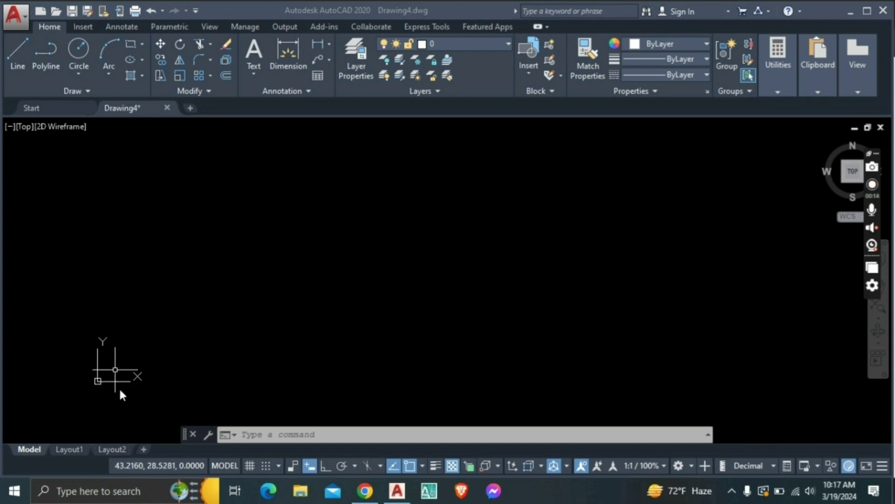
pyautogui.moveTo(13, 389); pyautogui.dragTo(89, 371, button='middle')
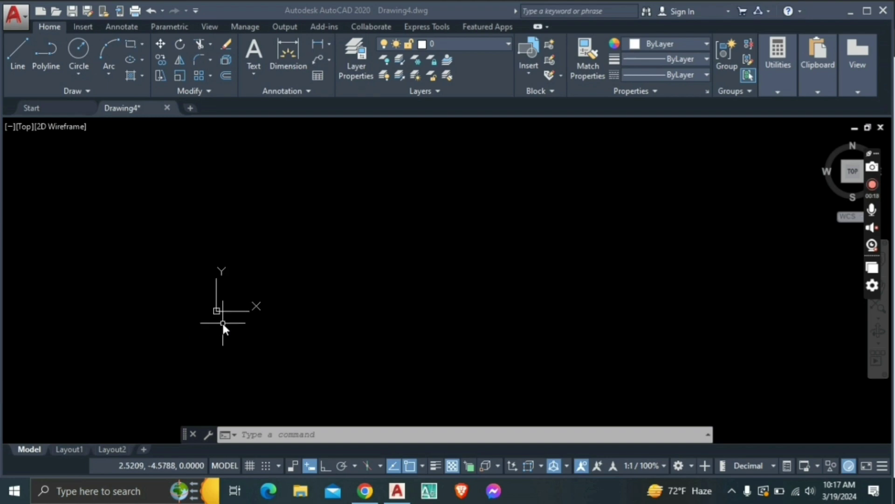
pyautogui.moveTo(295, 285); pyautogui.dragTo(229, 295, button='middle')
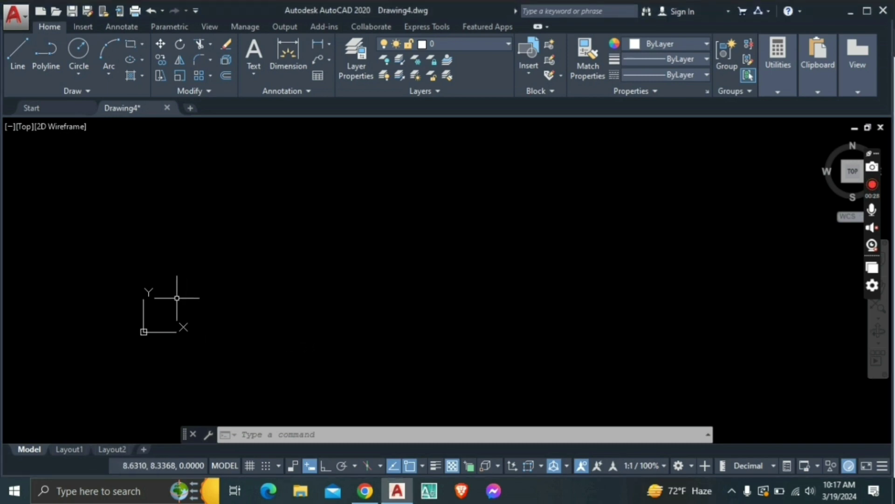
pyautogui.write('UC')
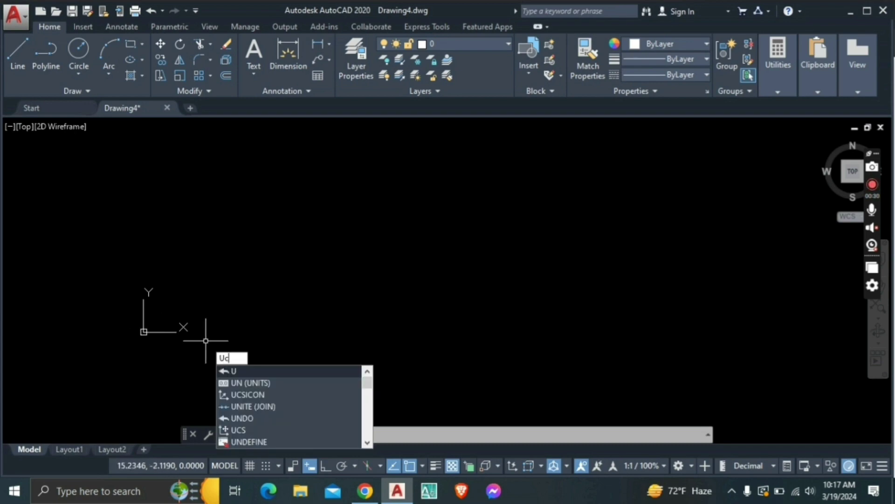
pyautogui.write('S')
pyautogui.click(242, 382)
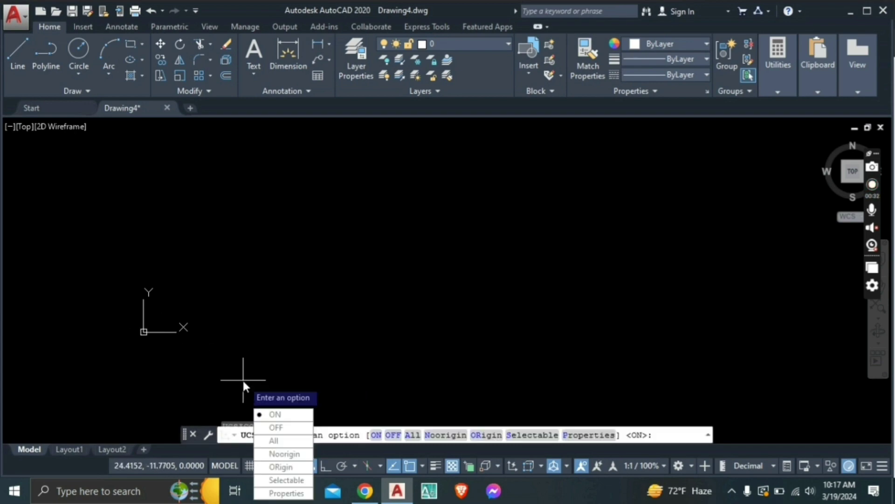
pyautogui.click(279, 457)
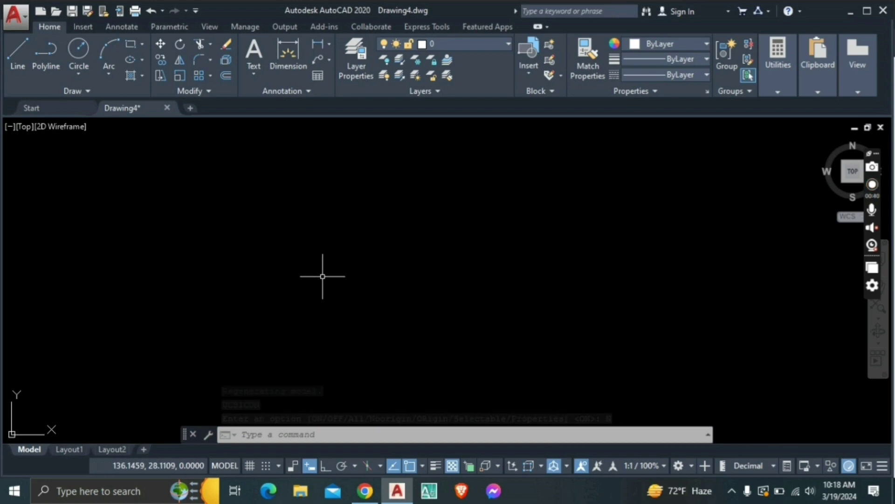
pyautogui.write('u')
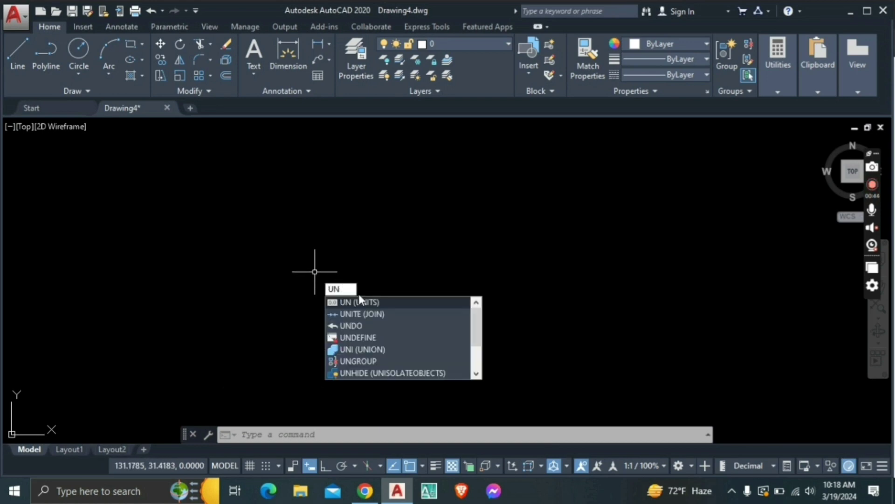
# Set units to Engineering length at 0'-0" precision and Deg/Min/Sec angles, keeping Inches insertion scale.
pyautogui.click(370, 303)
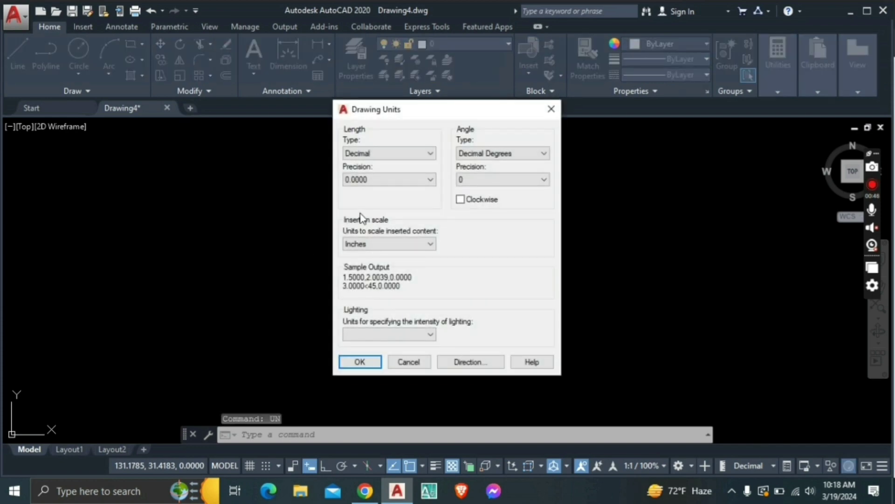
pyautogui.click(413, 156)
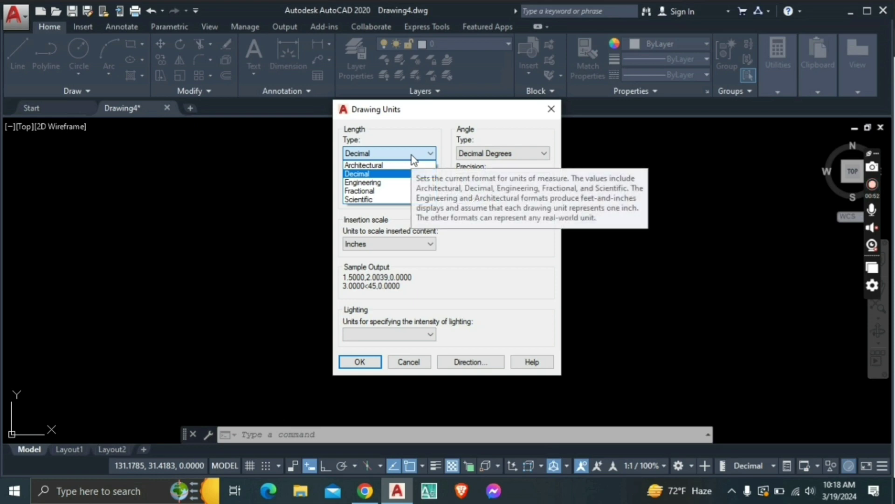
pyautogui.click(380, 245)
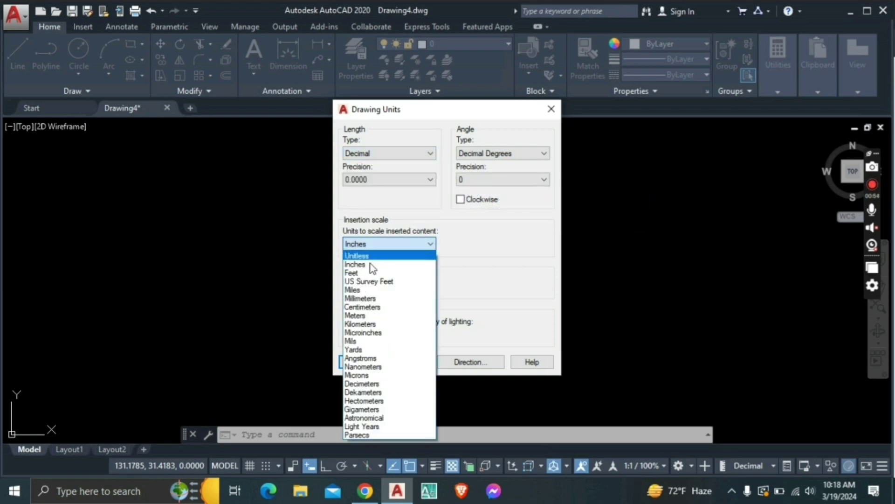
pyautogui.click(395, 166)
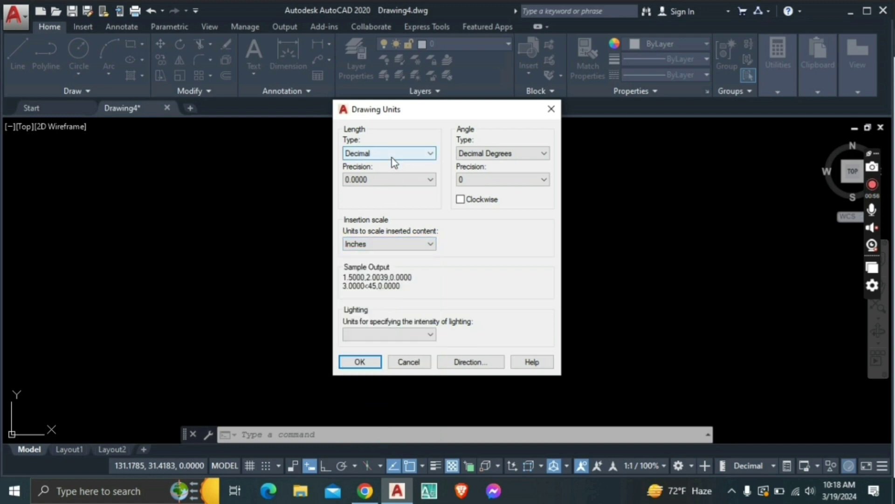
pyautogui.click(391, 156)
pyautogui.click(379, 181)
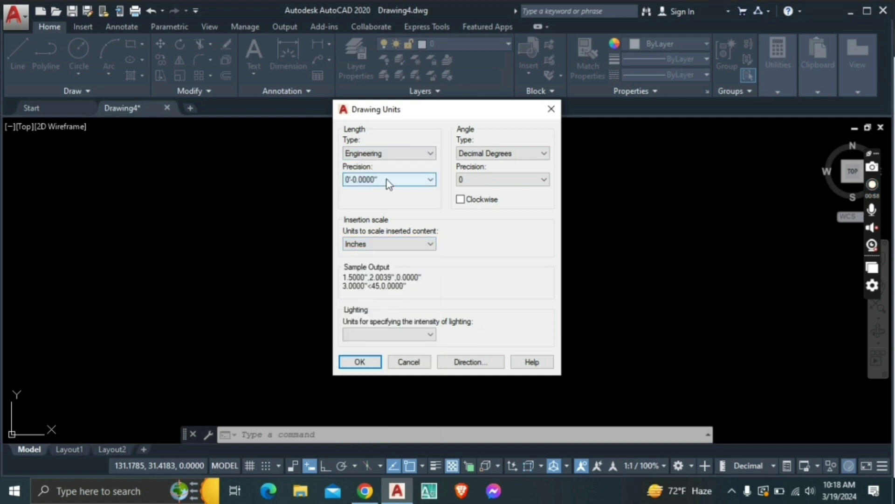
pyautogui.click(395, 181)
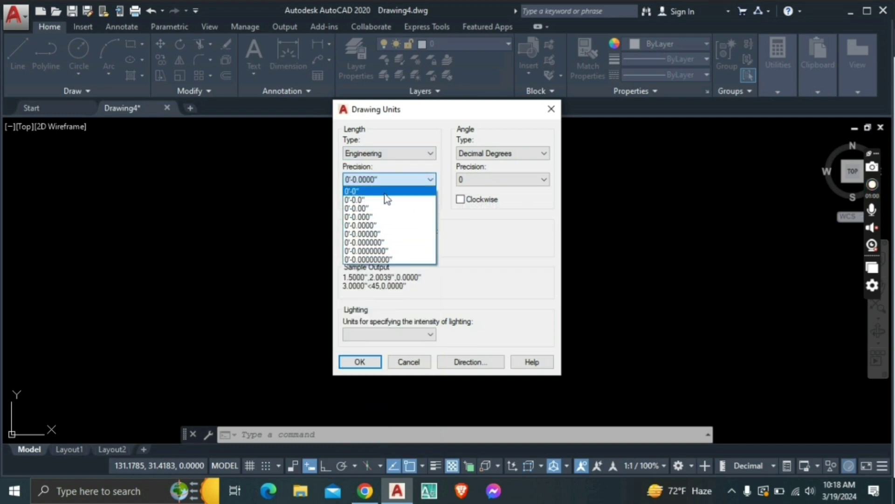
pyautogui.click(382, 193)
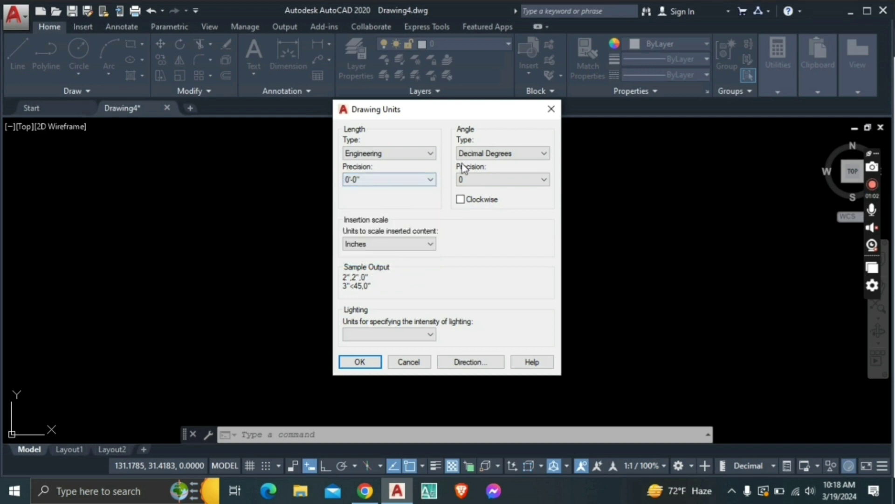
pyautogui.click(508, 153)
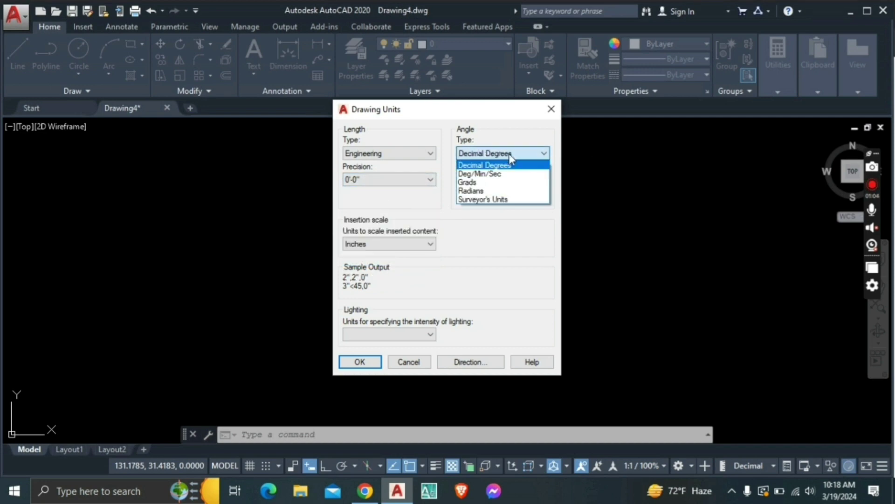
pyautogui.click(498, 175)
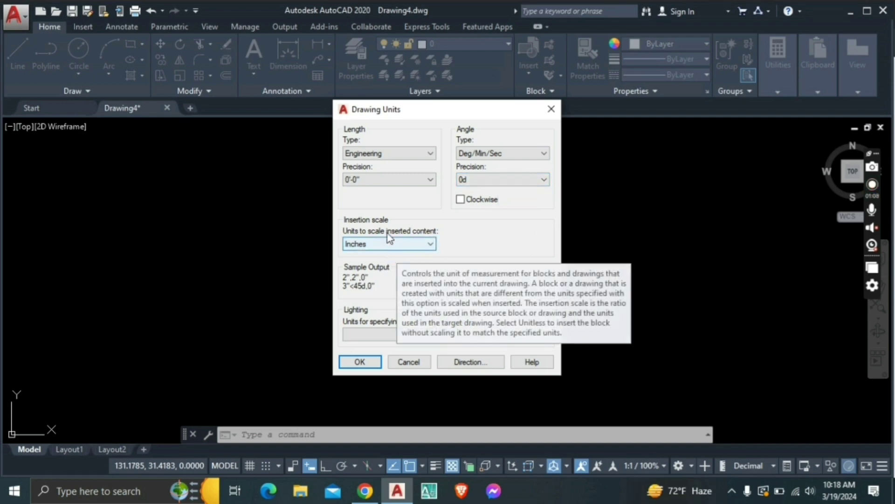
pyautogui.click(360, 362)
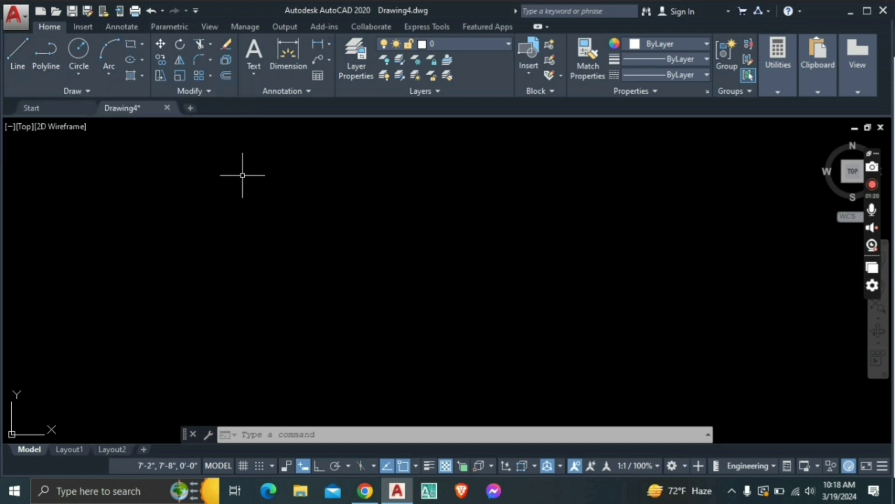
# Draw a roughly 17'-10" by 8'-2" rectangle with a horizontal line joining its side midpoints.
pyautogui.click(130, 44)
pyautogui.click(190, 175)
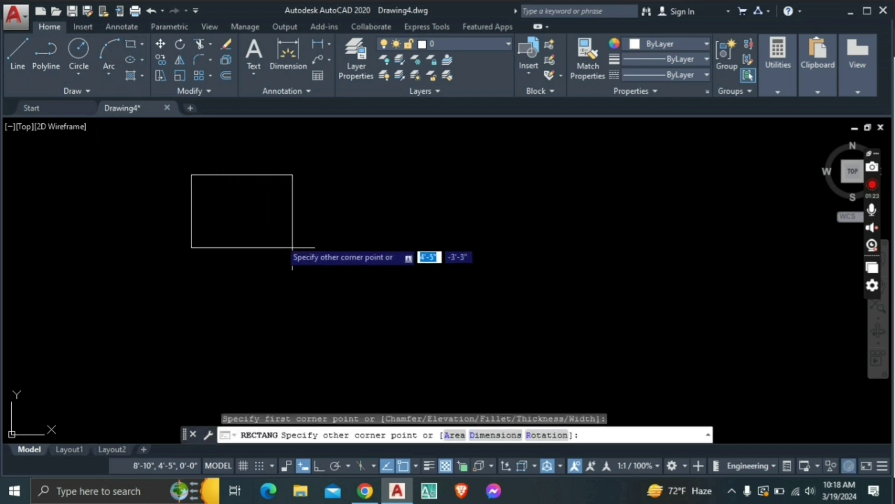
pyautogui.click(532, 331)
pyautogui.click(20, 51)
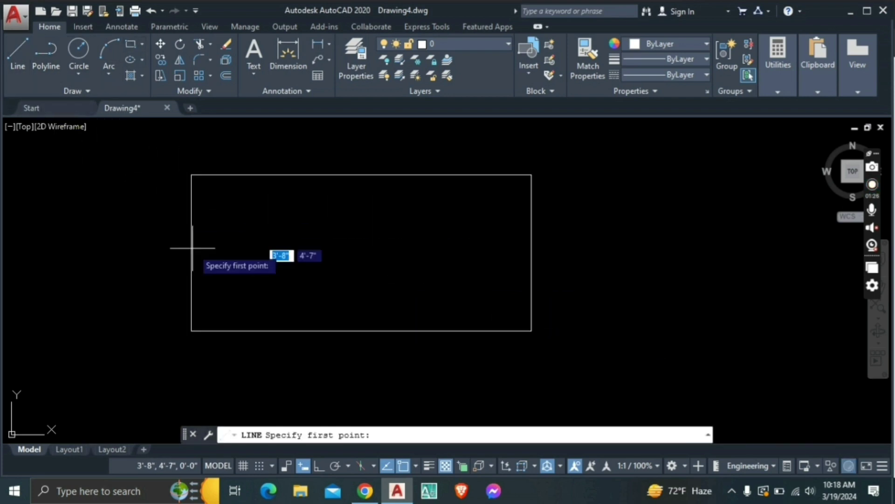
pyautogui.click(191, 253)
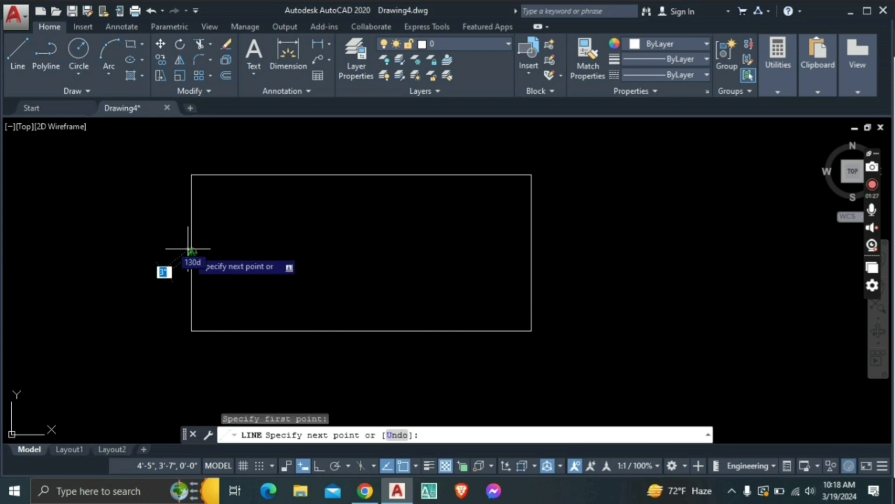
pyautogui.click(531, 253)
pyautogui.press('Escape')
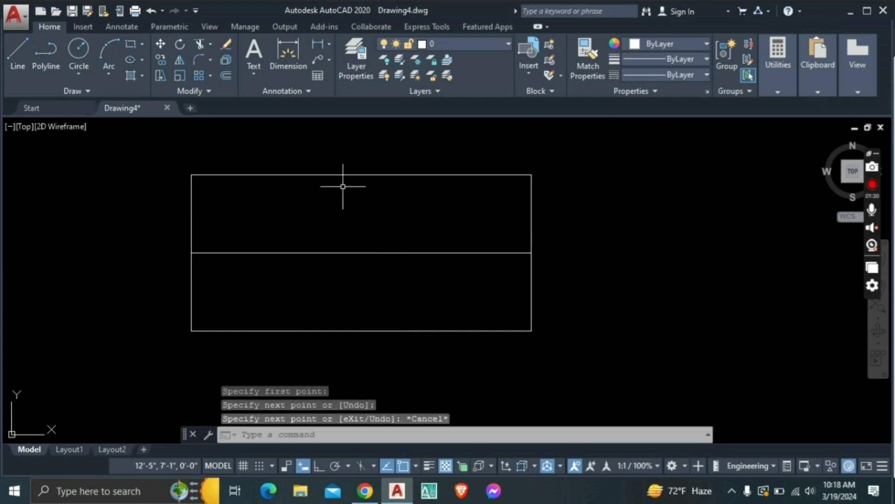
# Add a vertical line joining the rectangle's top and bottom edge midpoints.
pyautogui.click(18, 52)
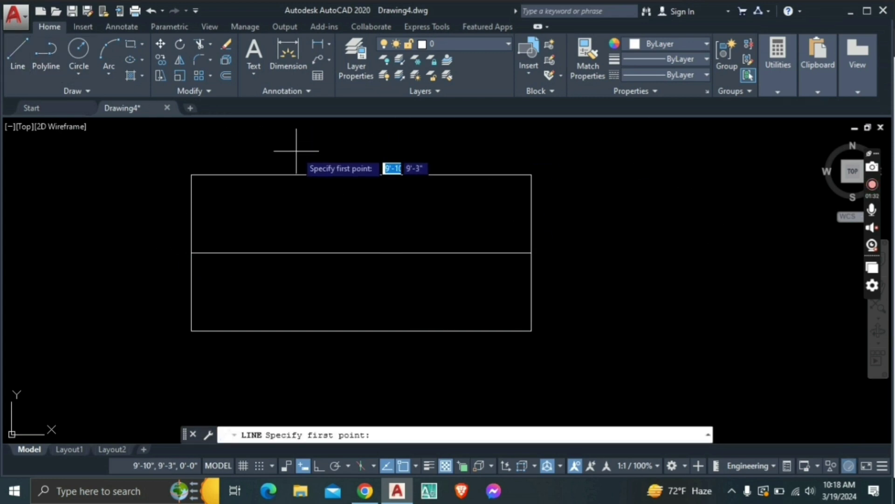
pyautogui.click(361, 174)
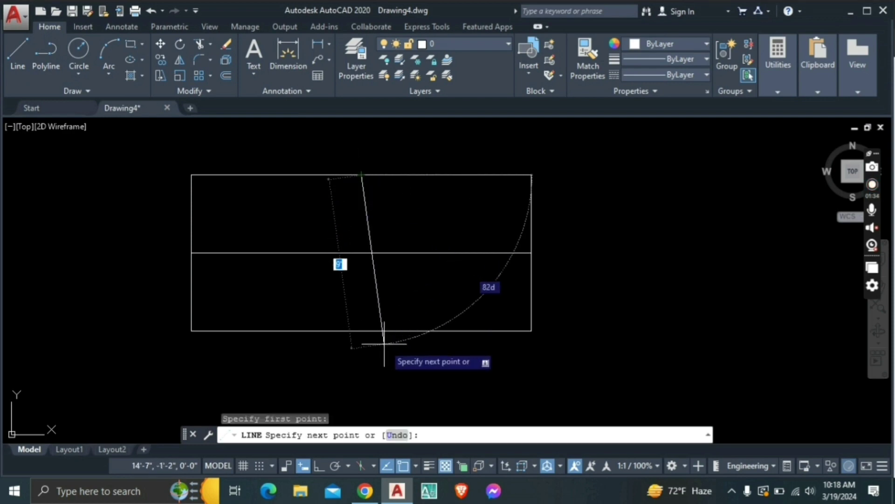
pyautogui.click(362, 330)
pyautogui.press('Escape')
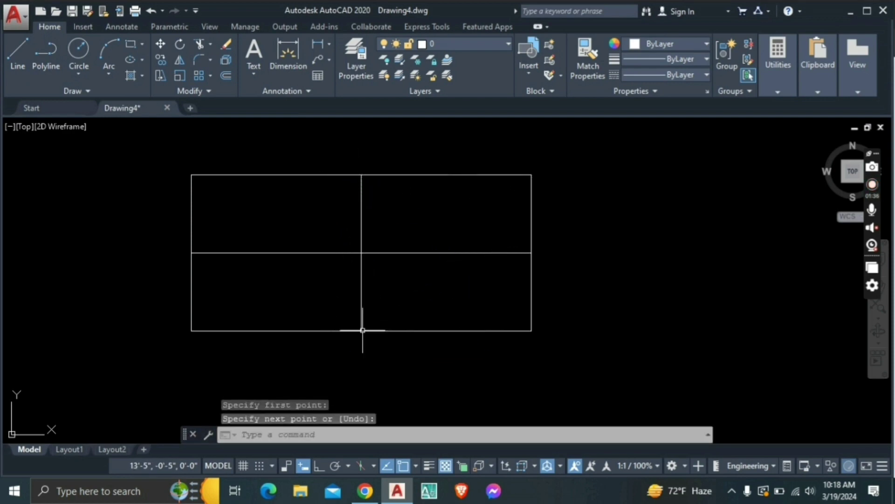
pyautogui.scroll(-2, 208, 208)
pyautogui.scroll(2, 278, 154)
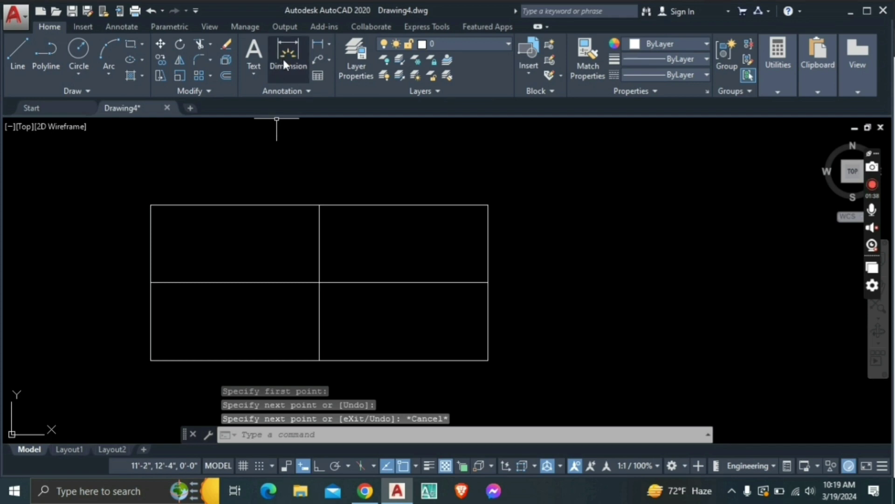
# Dimension the rectangle's full top edge, placing the 216.7530 dimension just above it.
pyautogui.write('DI')
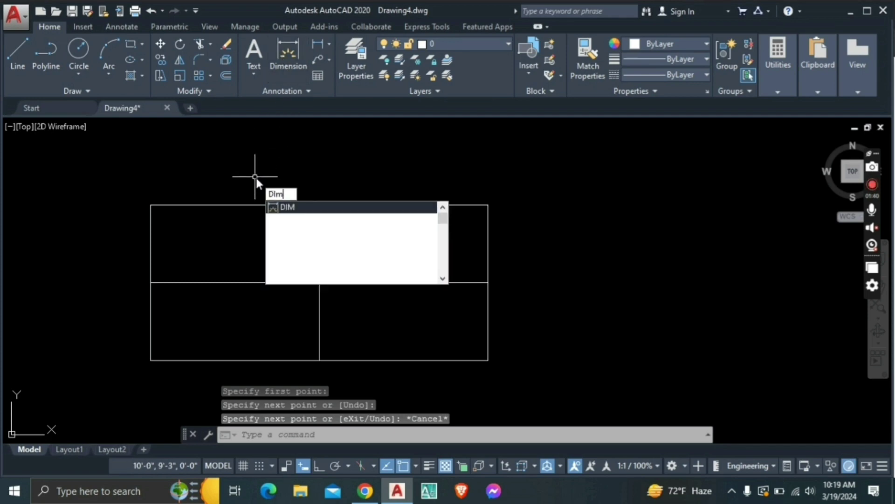
pyautogui.write('M')
pyautogui.press('Return')
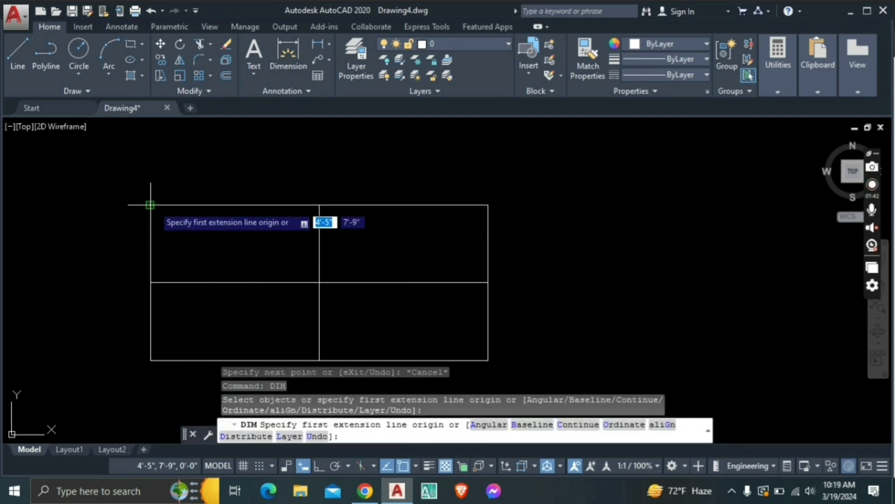
pyautogui.click(150, 205)
pyautogui.click(488, 204)
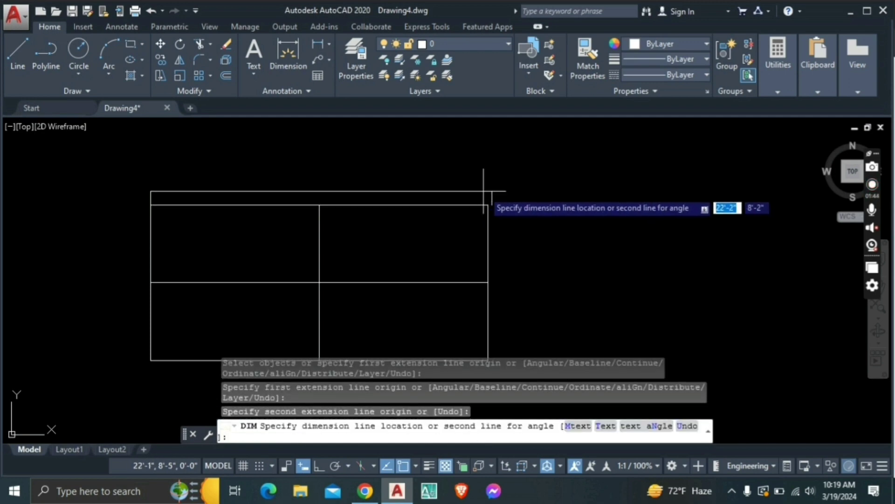
pyautogui.click(475, 178)
pyautogui.scroll(3, 320, 180)
pyautogui.scroll(3, 306, 194)
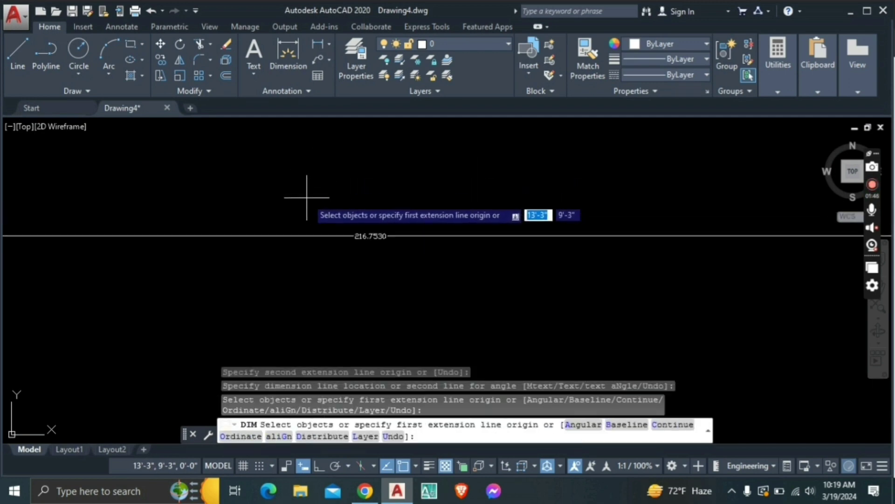
pyautogui.scroll(3, 359, 235)
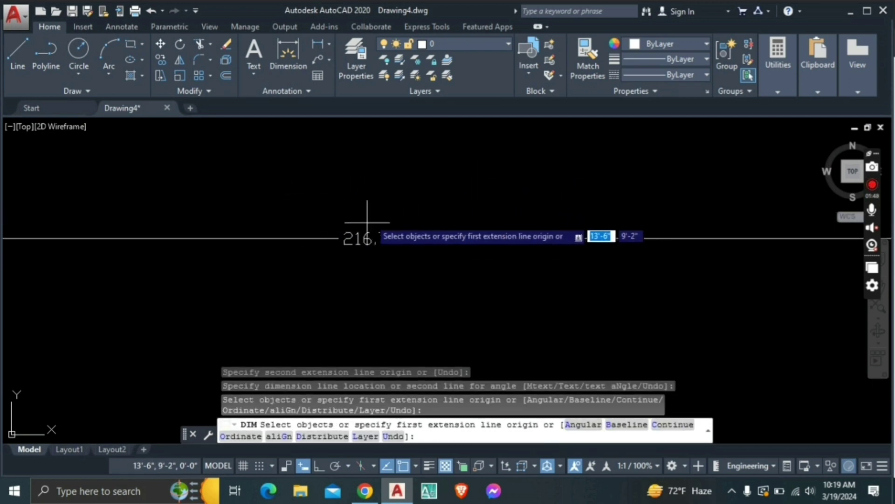
pyautogui.scroll(2, 392, 223)
pyautogui.scroll(-2, 396, 221)
pyautogui.scroll(-2, 390, 236)
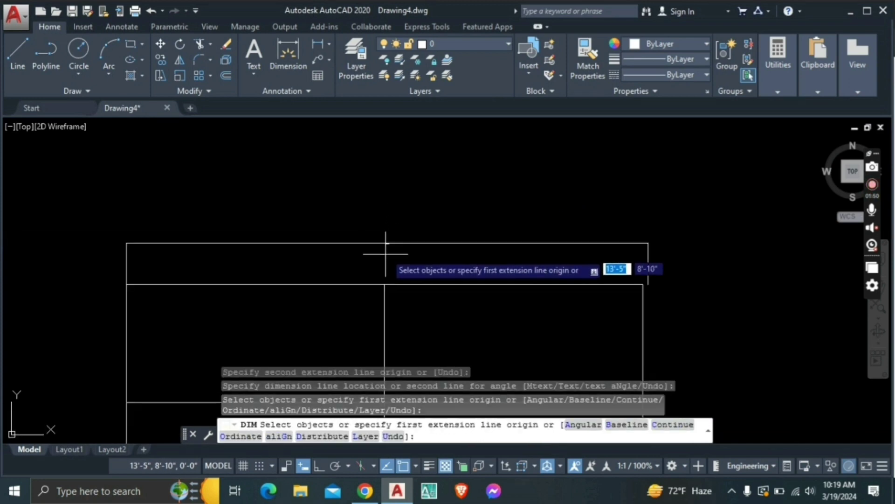
pyautogui.scroll(-3, 389, 247)
# Pan the view to raise the rectangle, cancel the dimension command, and enter D.
pyautogui.moveTo(388, 243); pyautogui.dragTo(371, 184, button='middle')
pyautogui.scroll(-2, 371, 200)
pyautogui.scroll(2, 366, 176)
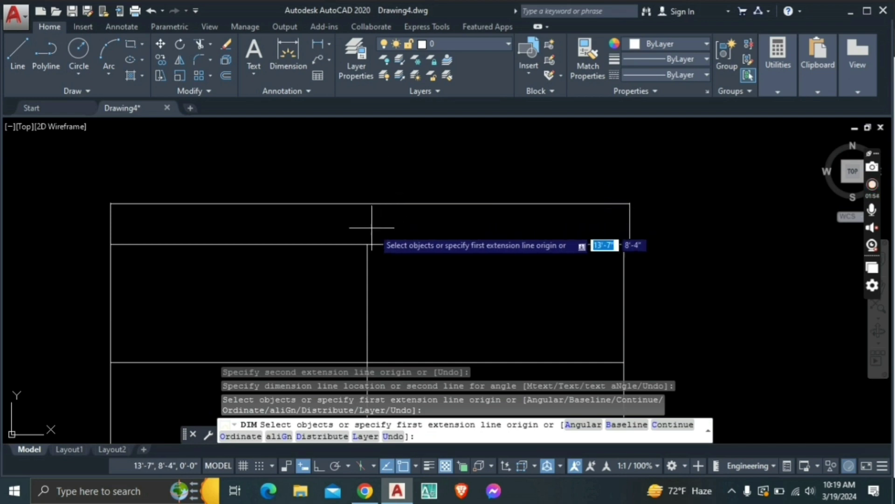
pyautogui.write('d')
pyautogui.press('Escape')
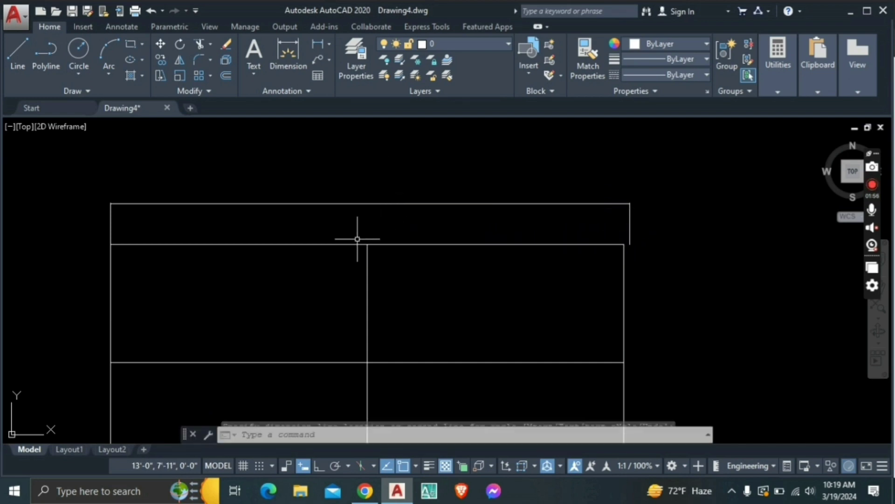
pyautogui.write('d')
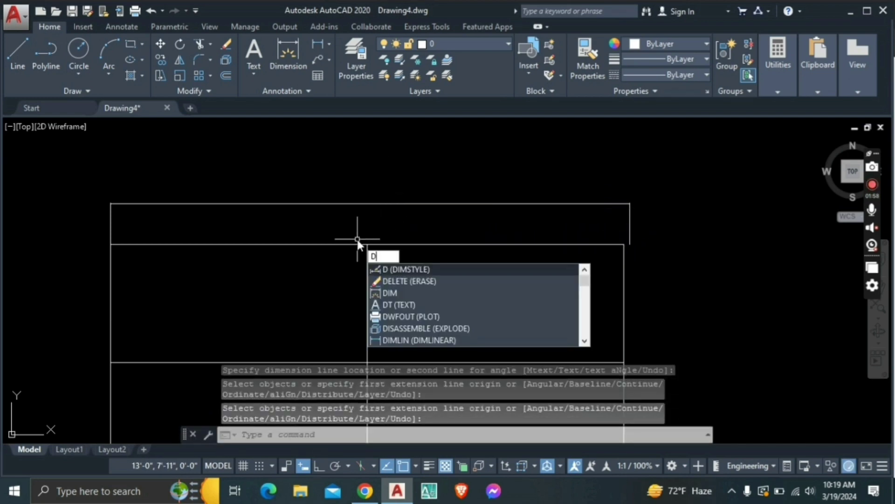
# Give the Standard style Engineering primary units, 0'-0" precision and Degrees Minutes Seconds angles.
pyautogui.press('Return')
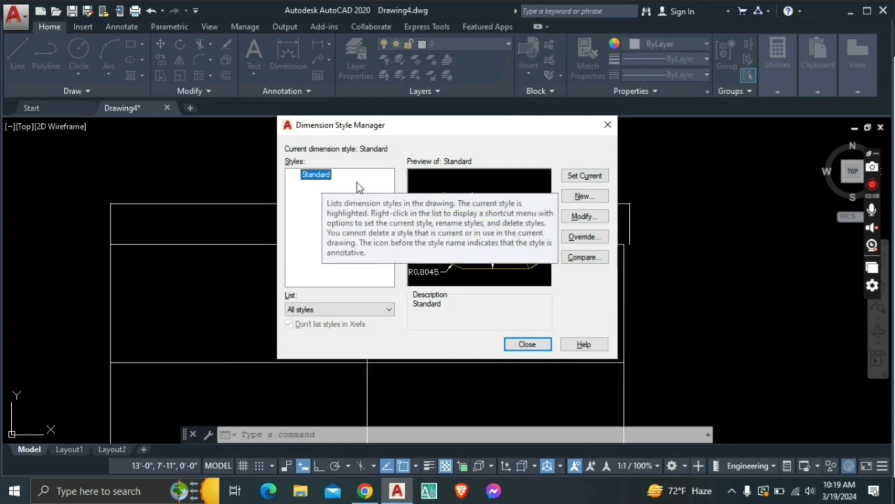
pyautogui.click(580, 218)
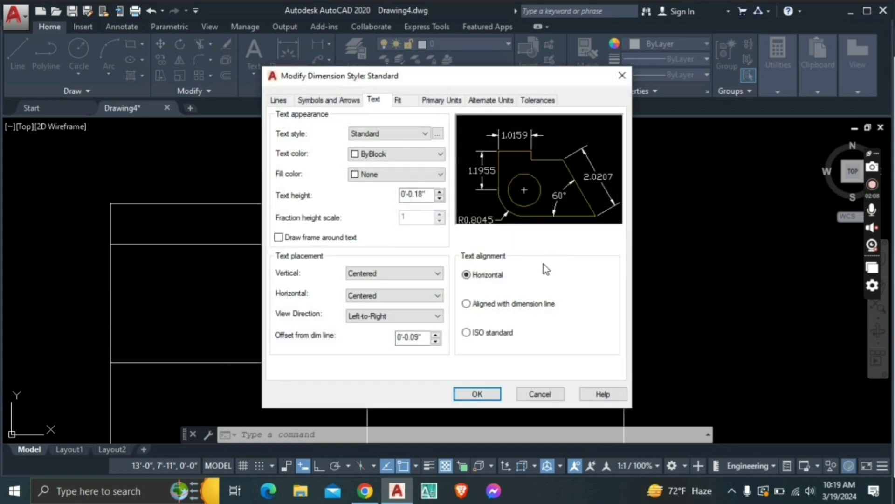
pyautogui.click(441, 100)
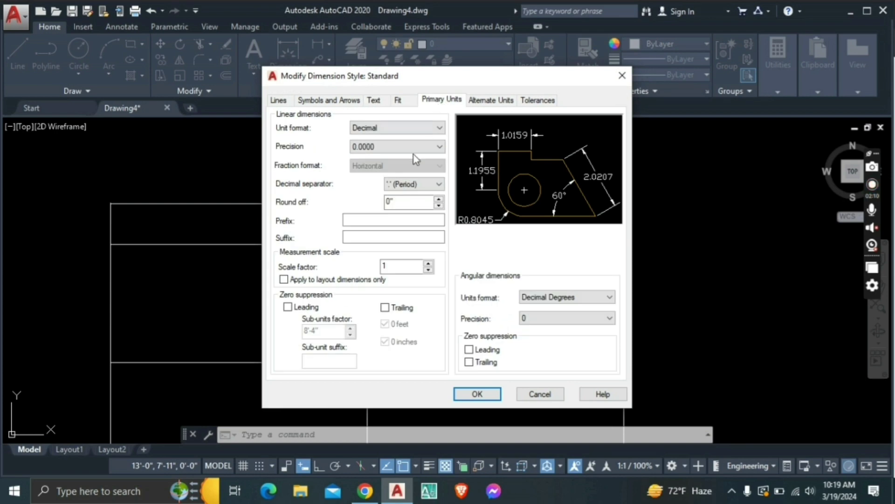
pyautogui.click(413, 132)
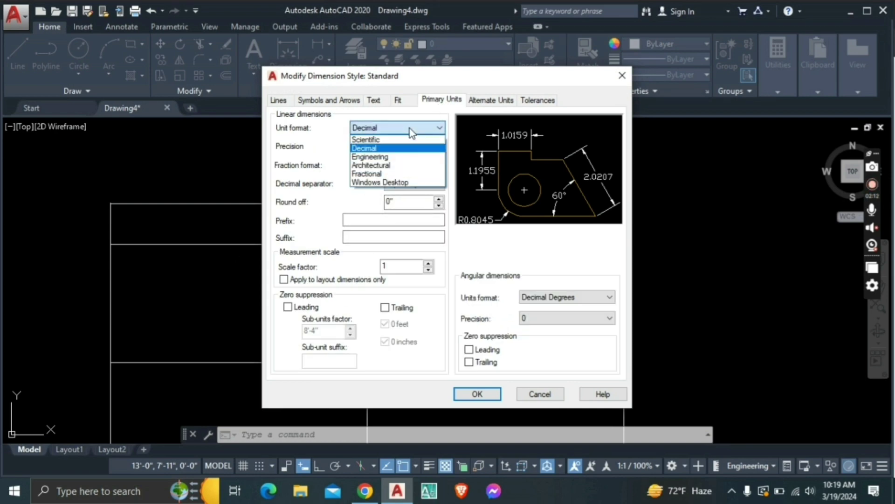
pyautogui.click(405, 159)
pyautogui.click(403, 150)
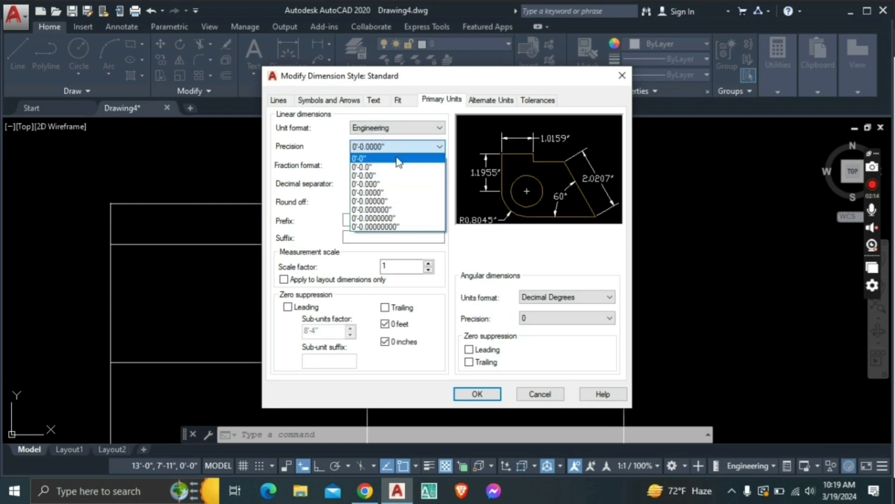
pyautogui.click(388, 160)
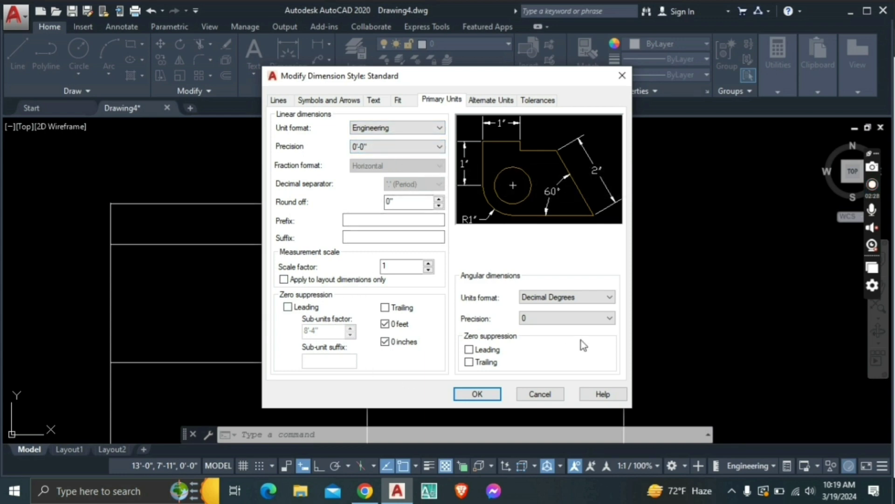
pyautogui.click(552, 299)
pyautogui.click(562, 313)
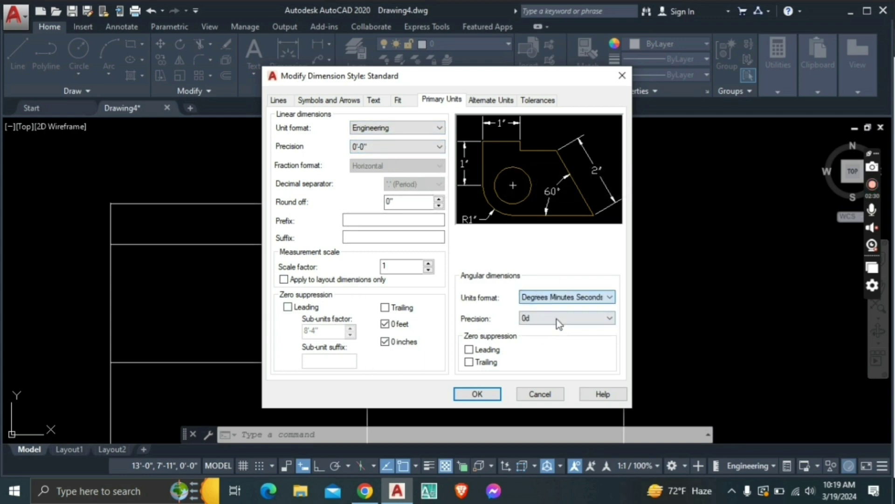
# Set the Standard style's fit option to always keep text between extension lines.
pyautogui.click(492, 100)
pyautogui.click(538, 101)
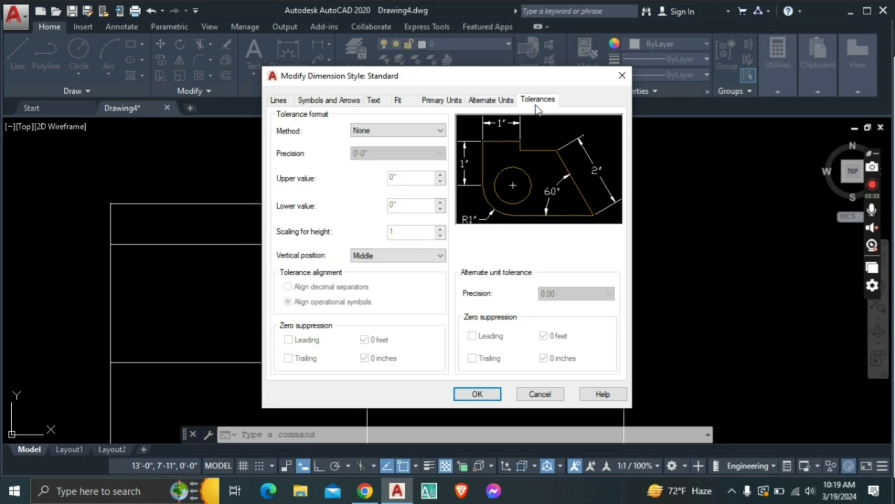
pyautogui.click(491, 101)
pyautogui.click(402, 103)
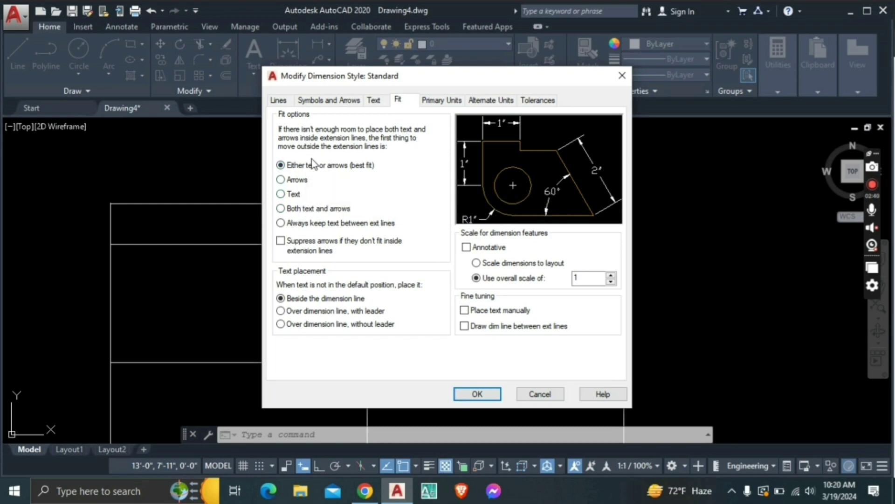
pyautogui.click(281, 223)
# Keep the Standard text style, with text colour ByLayer and fill colour None.
pyautogui.click(373, 99)
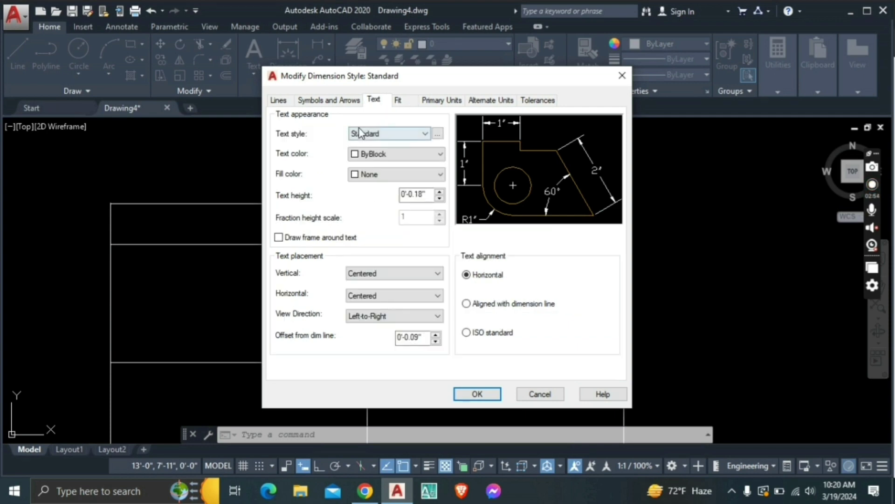
pyautogui.click(376, 134)
pyautogui.click(378, 145)
pyautogui.click(373, 154)
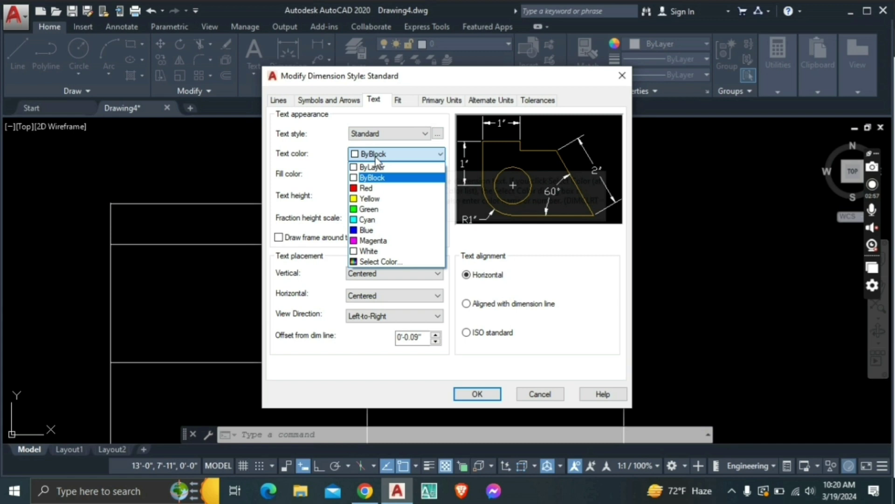
pyautogui.click(376, 189)
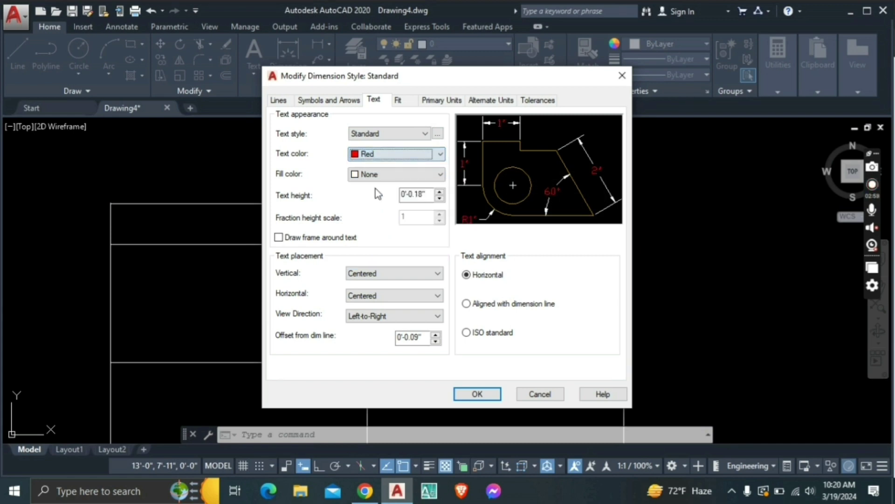
pyautogui.click(387, 154)
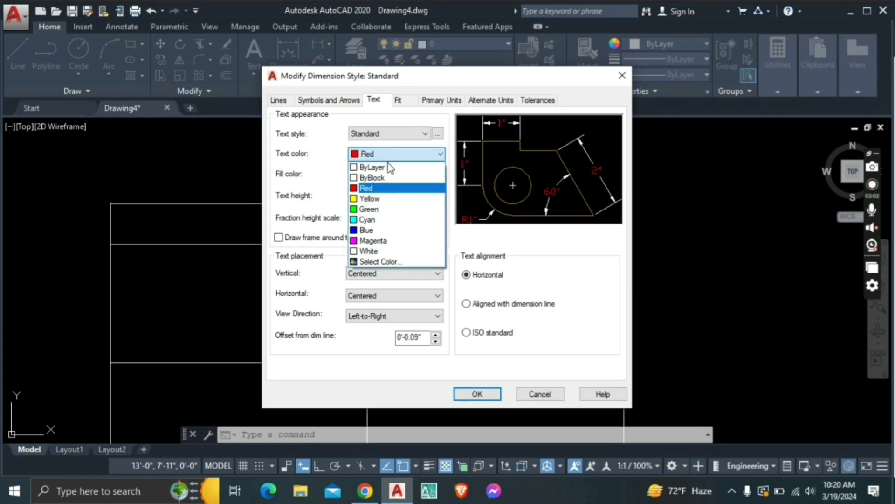
pyautogui.click(390, 176)
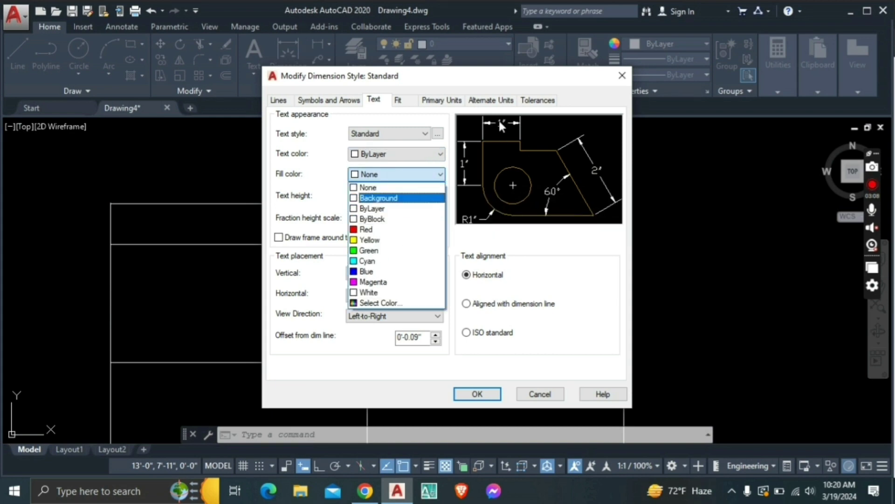
pyautogui.click(384, 240)
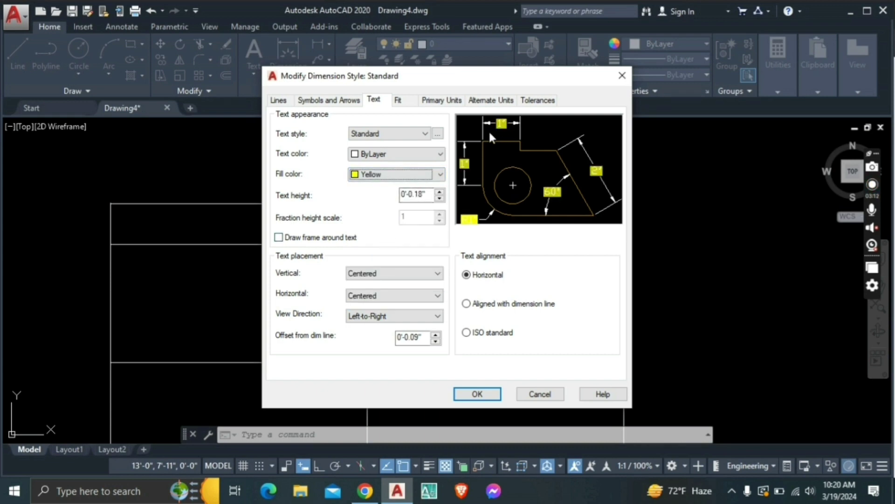
pyautogui.click(423, 176)
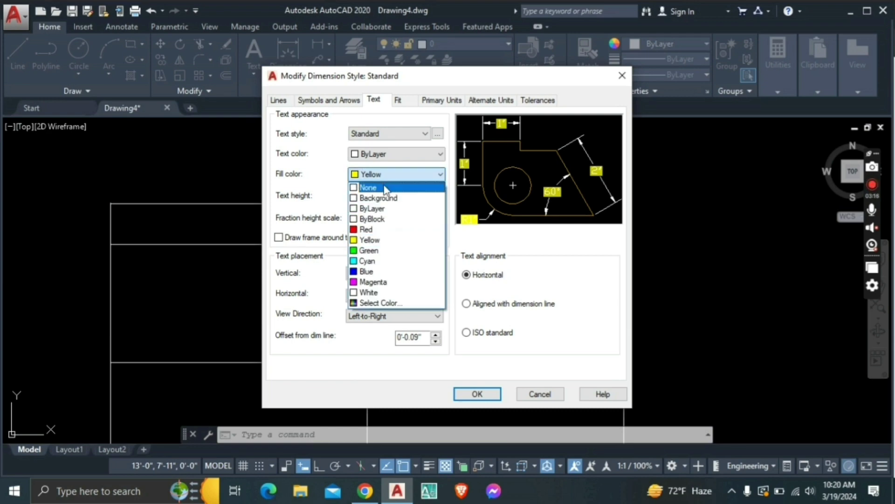
pyautogui.click(385, 188)
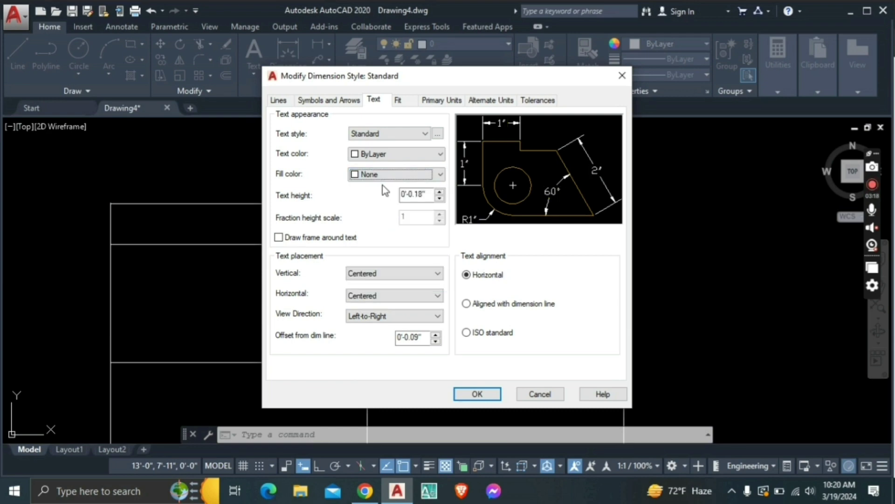
# Set dimension text height 4", placement Above, Left-to-Right view direction, and ISO standard alignment.
pyautogui.moveTo(426, 196); pyautogui.dragTo(415, 195)
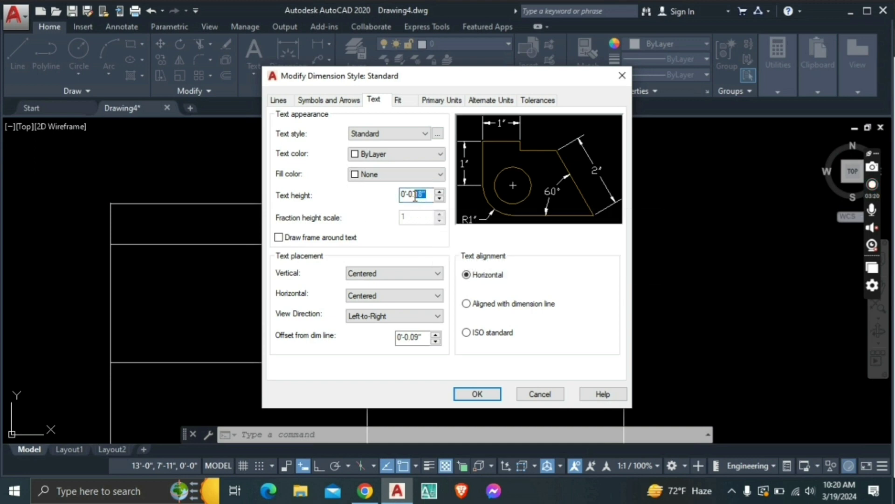
pyautogui.press('BackSpace')
pyautogui.write('4')
pyautogui.click(561, 179)
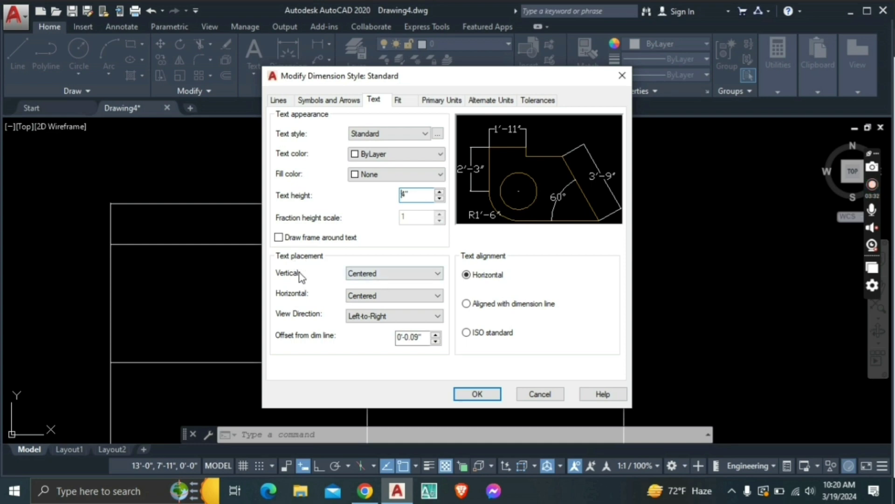
pyautogui.click(385, 274)
pyautogui.click(384, 290)
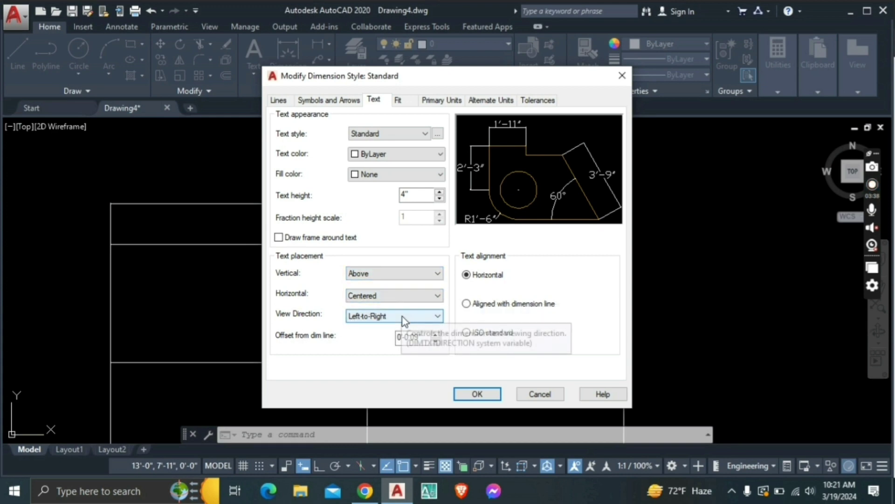
pyautogui.click(404, 317)
pyautogui.click(401, 334)
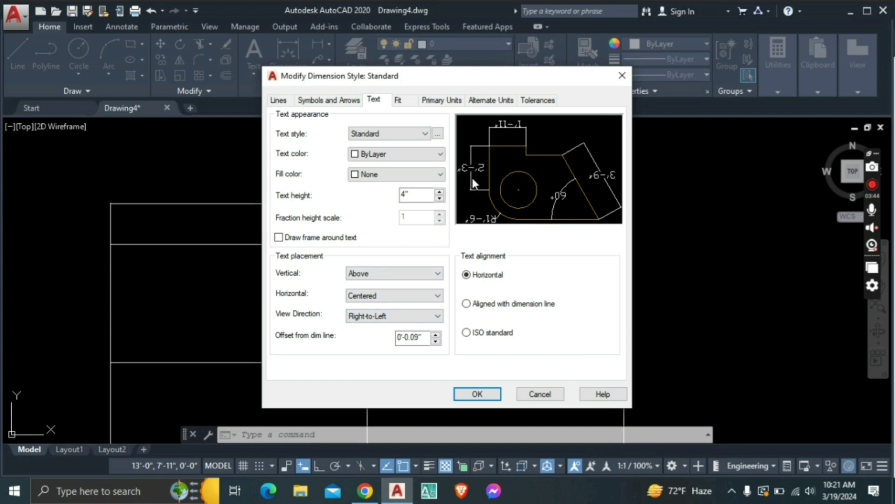
pyautogui.click(415, 315)
pyautogui.click(379, 326)
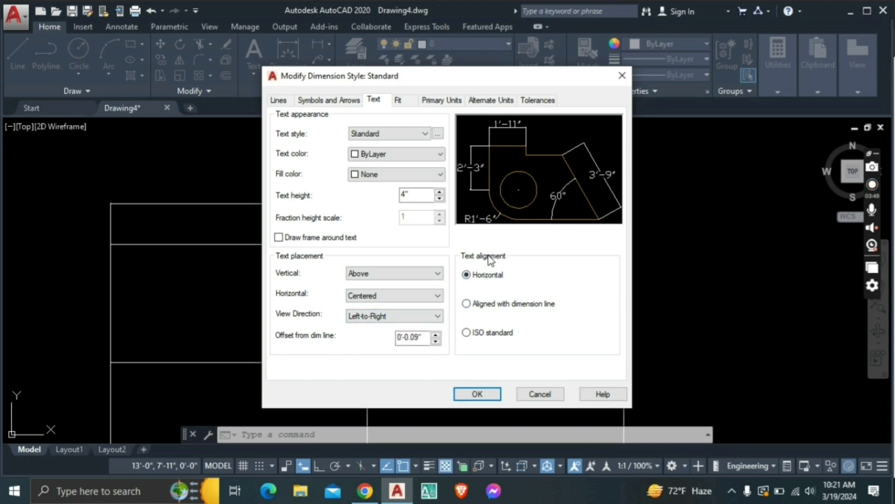
pyautogui.click(467, 303)
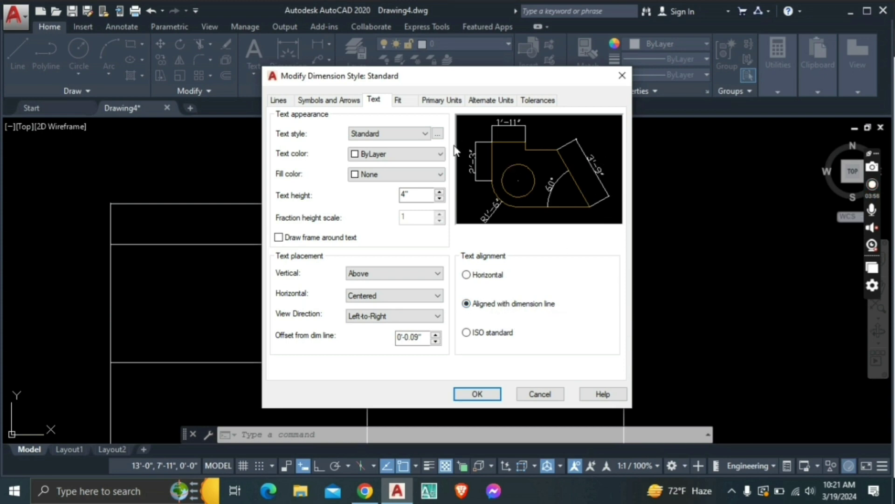
pyautogui.click(466, 333)
# Set arrow size to 6" and Architectural tick for first, second and leader arrowheads.
pyautogui.click(329, 101)
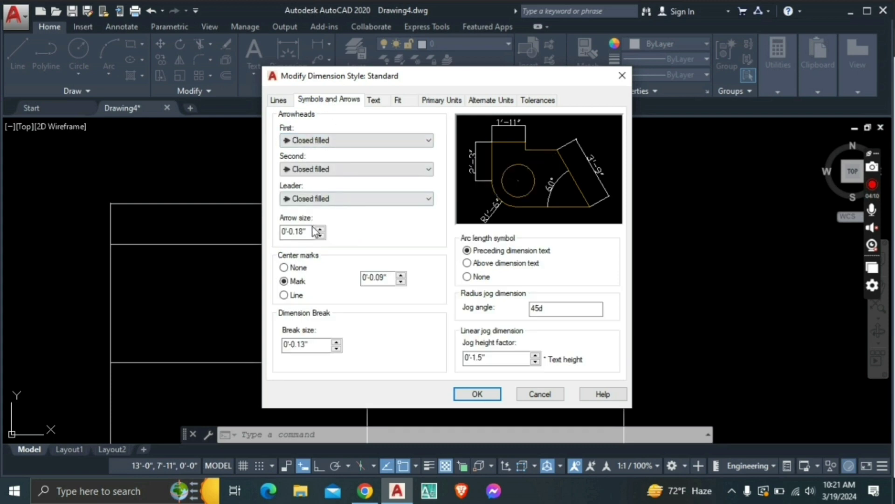
pyautogui.moveTo(310, 232); pyautogui.dragTo(281, 238)
pyautogui.press('BackSpace')
pyautogui.write('4"')
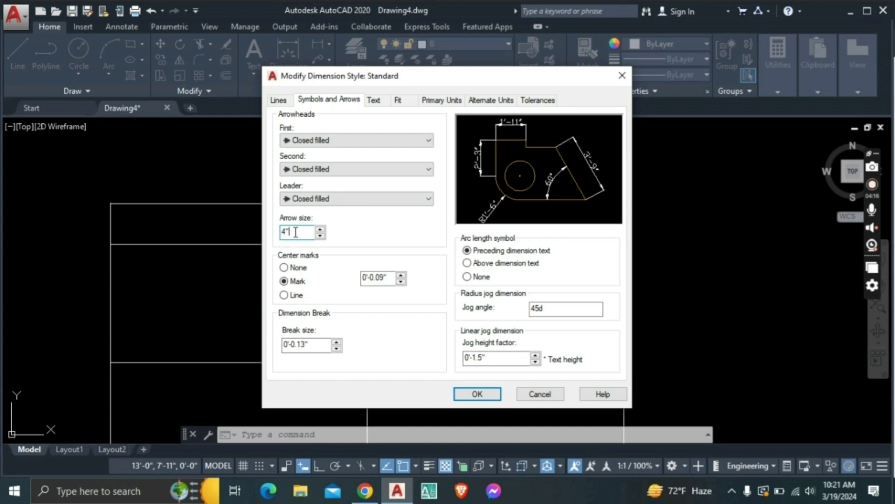
pyautogui.moveTo(298, 233); pyautogui.dragTo(280, 237)
pyautogui.press('BackSpace')
pyautogui.write('6"')
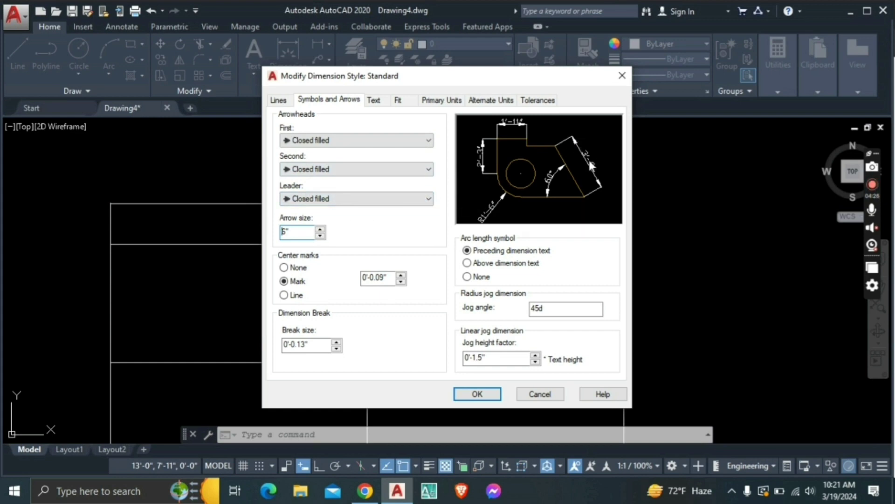
pyautogui.click(328, 141)
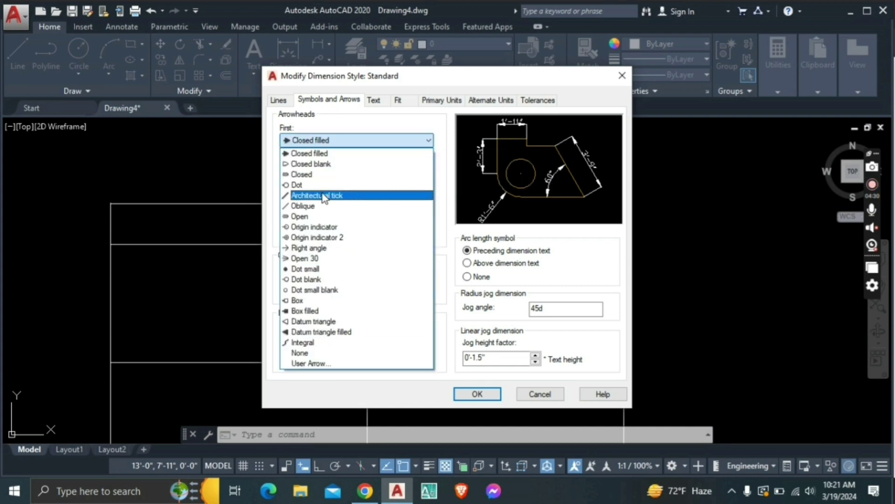
pyautogui.click(323, 193)
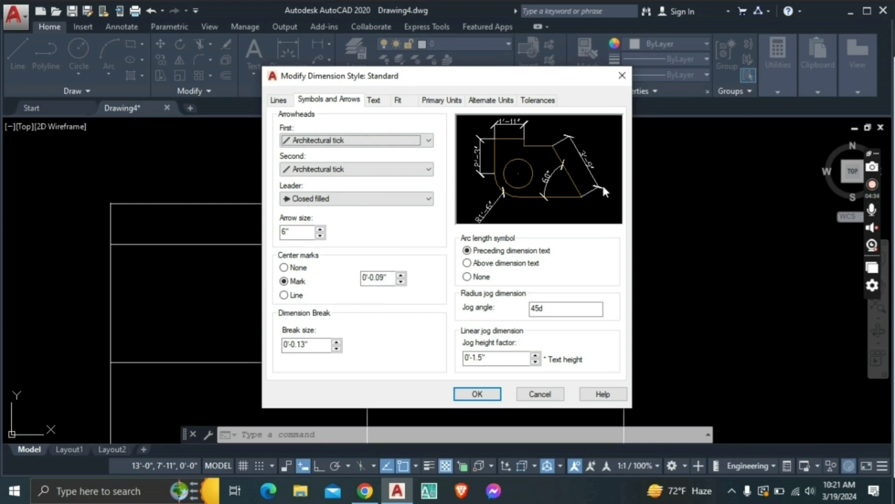
pyautogui.click(357, 199)
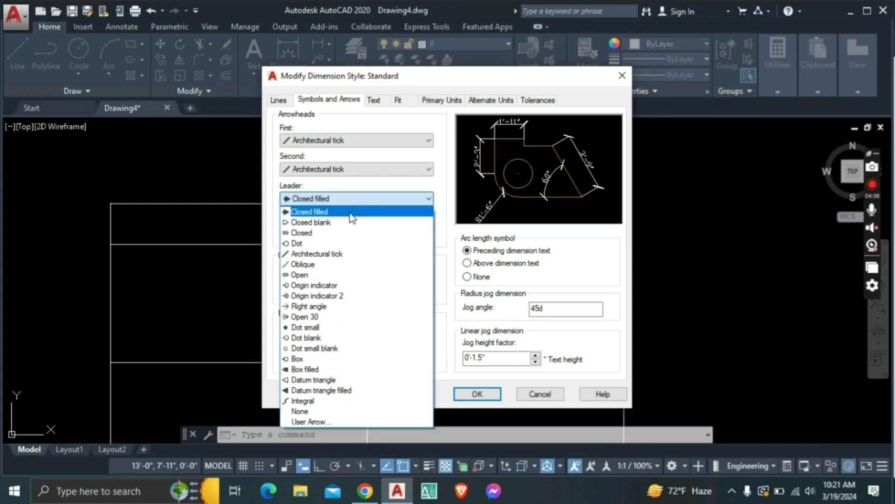
pyautogui.click(337, 253)
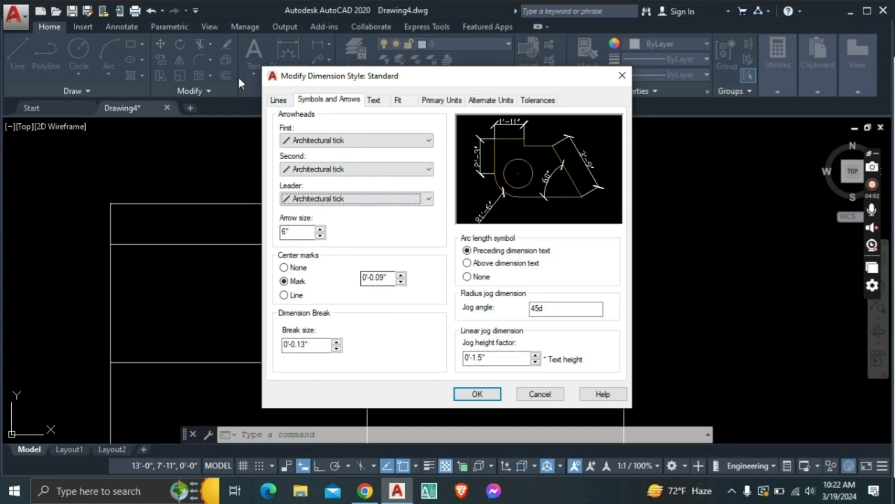
# Set dimension line colour and linetype to ByLayer and lineweight to 0.09 mm.
pyautogui.click(277, 101)
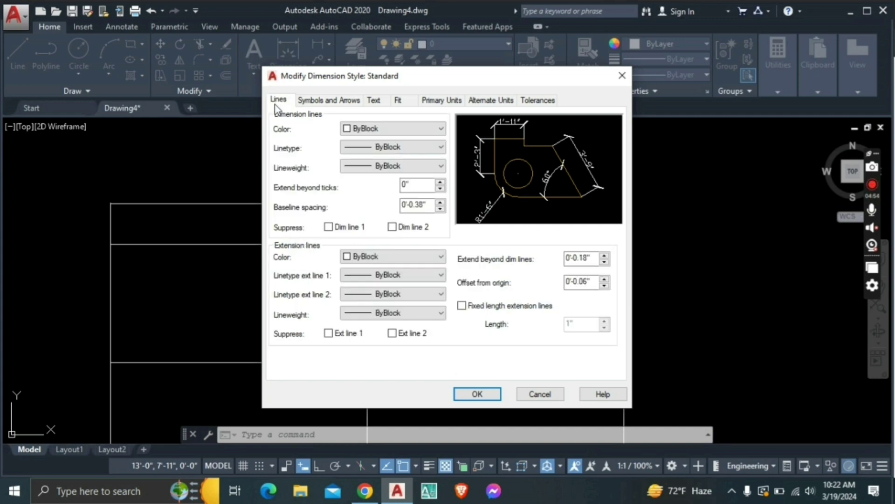
pyautogui.click(283, 101)
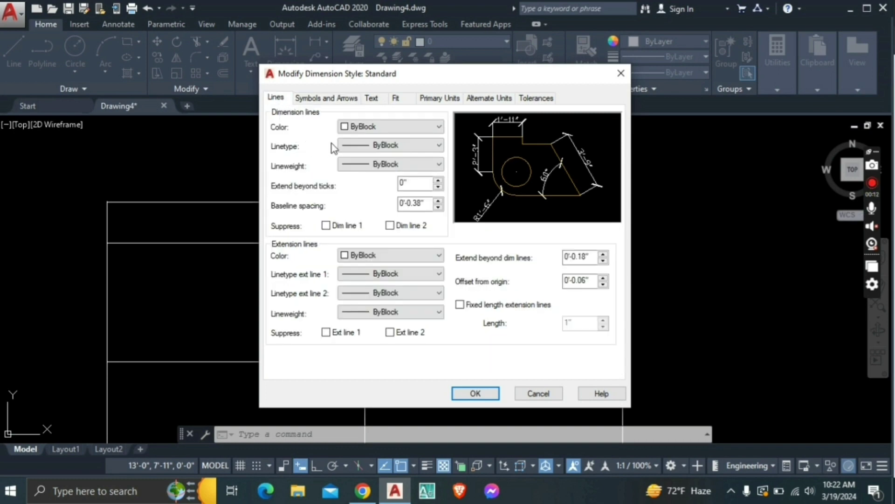
pyautogui.click(379, 131)
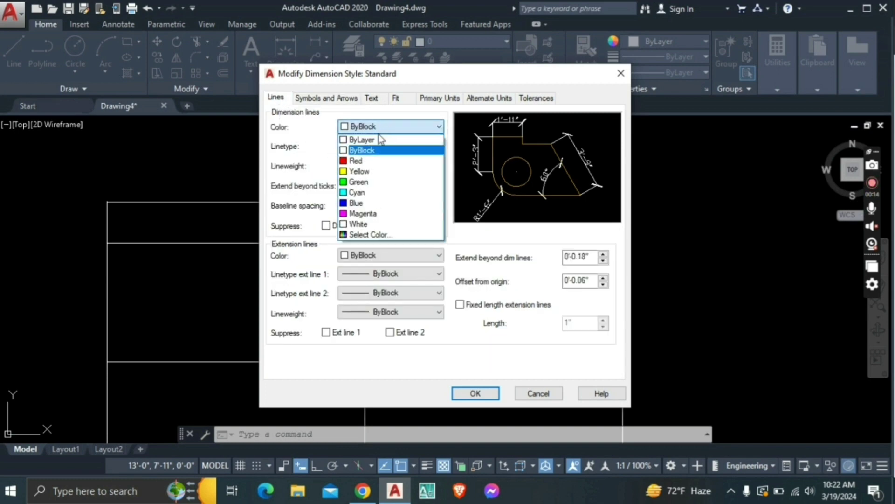
pyautogui.click(372, 202)
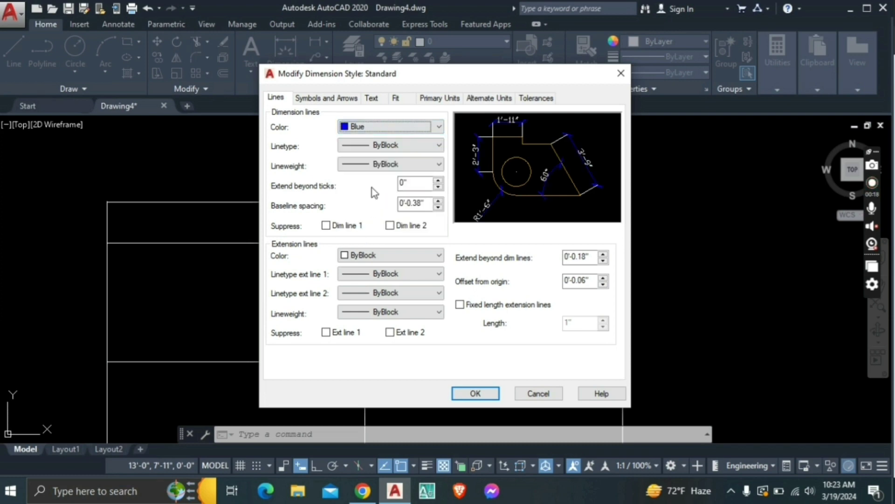
pyautogui.click(407, 128)
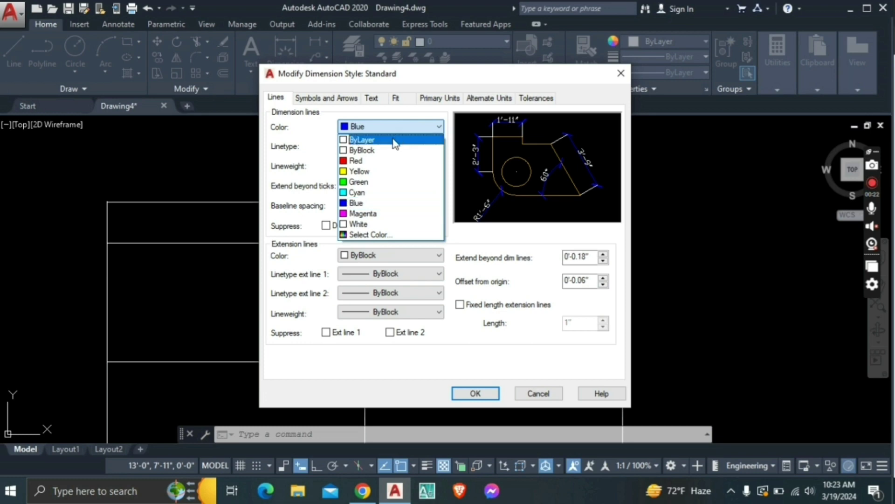
pyautogui.click(390, 139)
pyautogui.click(385, 158)
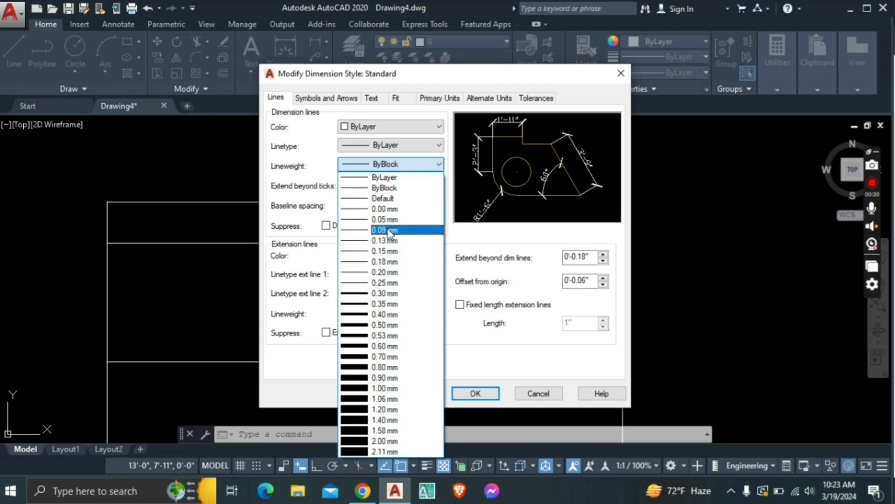
pyautogui.click(387, 357)
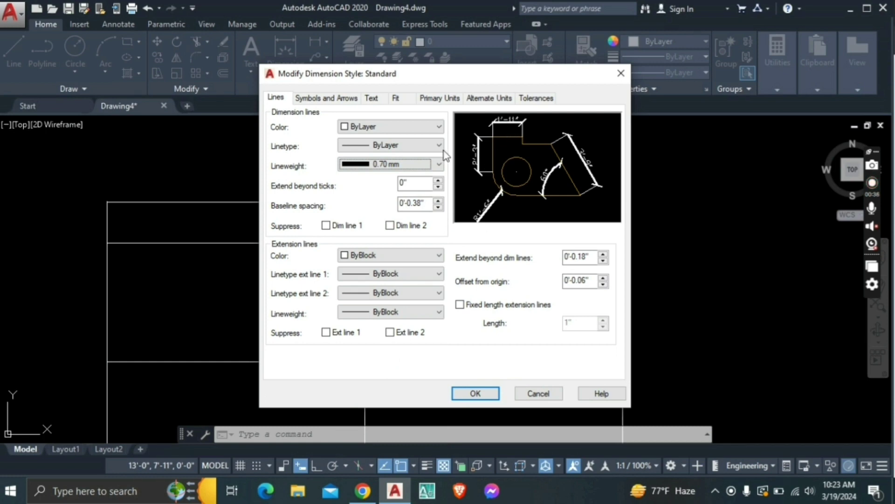
pyautogui.click(394, 164)
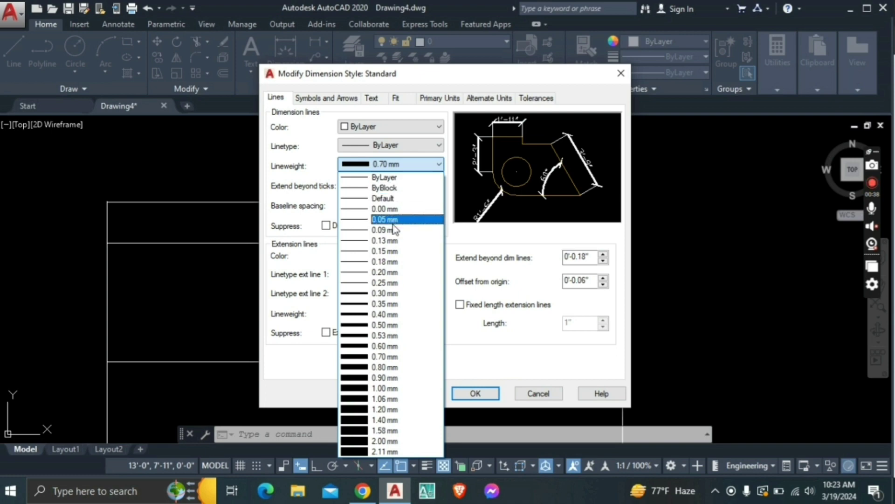
pyautogui.click(385, 441)
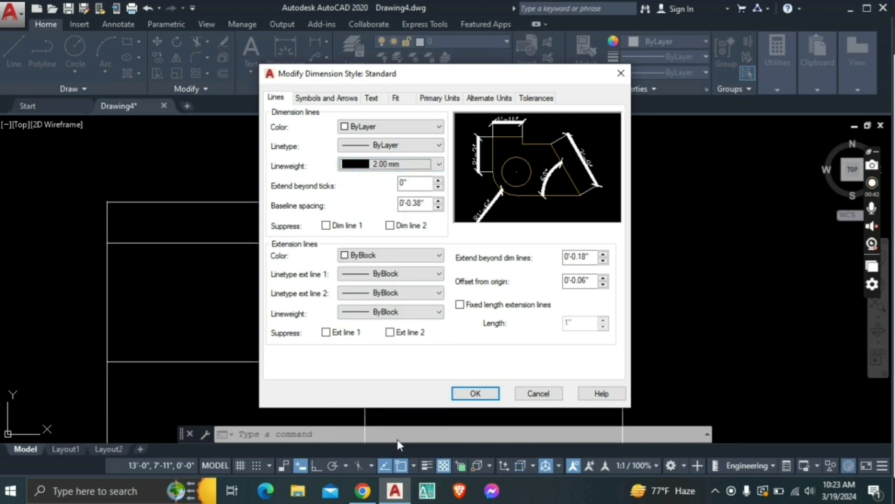
pyautogui.click(429, 164)
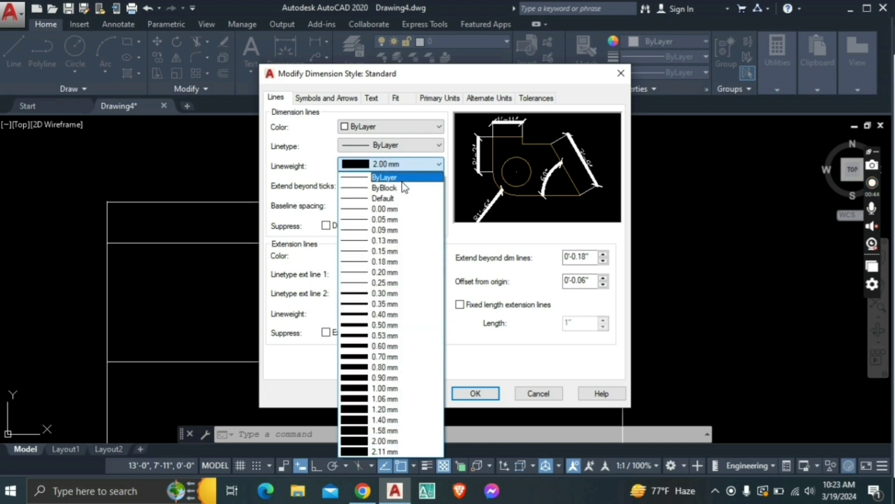
pyautogui.click(392, 233)
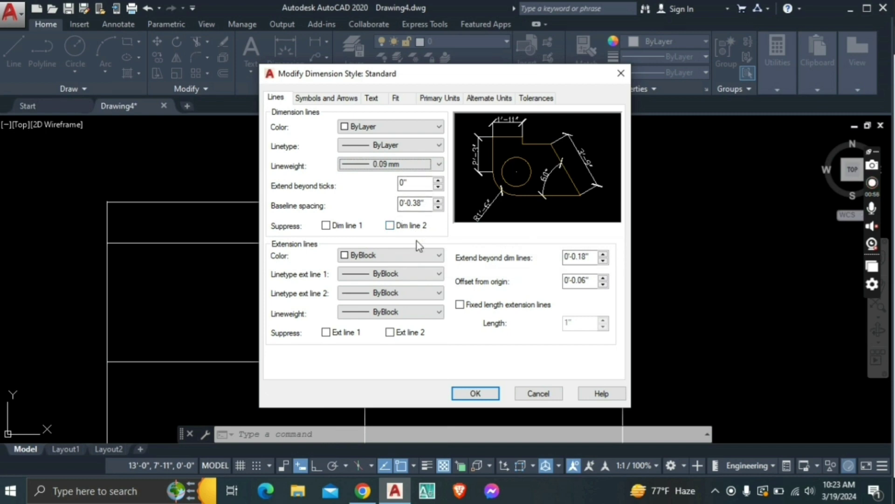
# Set extension line colour and both ext linetypes to ByLayer, lineweight 0.09 mm.
pyautogui.click(348, 261)
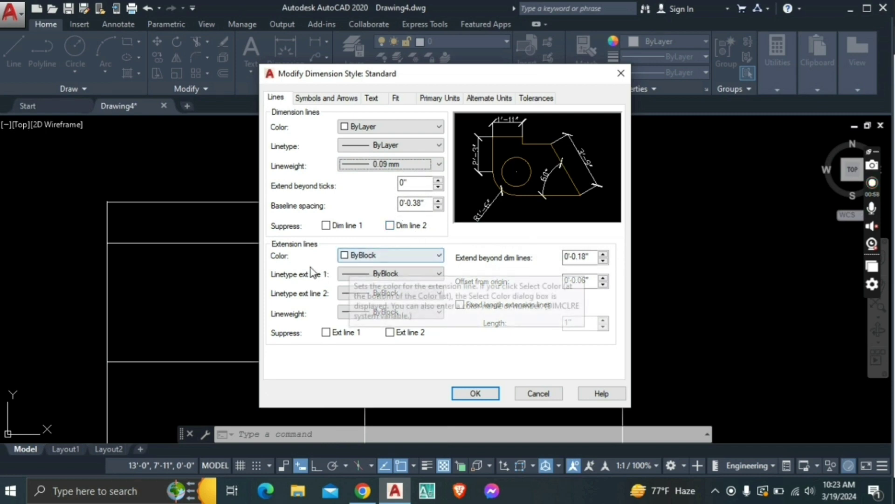
pyautogui.click(288, 261)
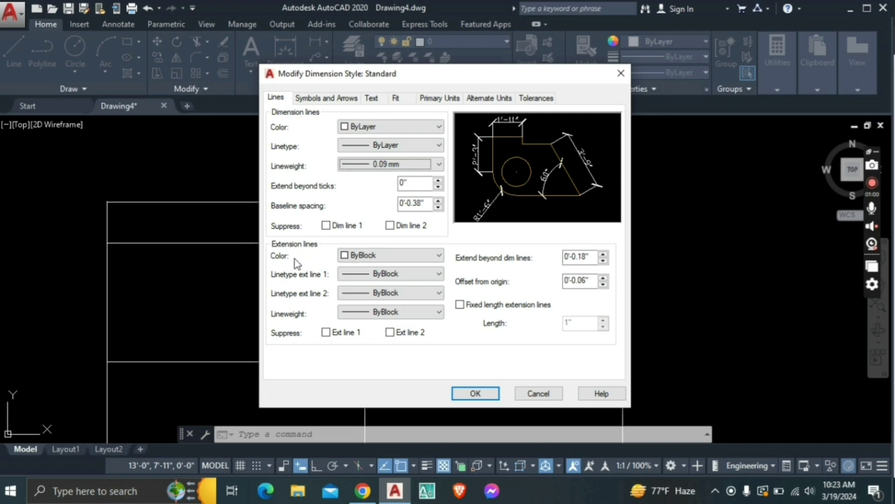
pyautogui.click(419, 256)
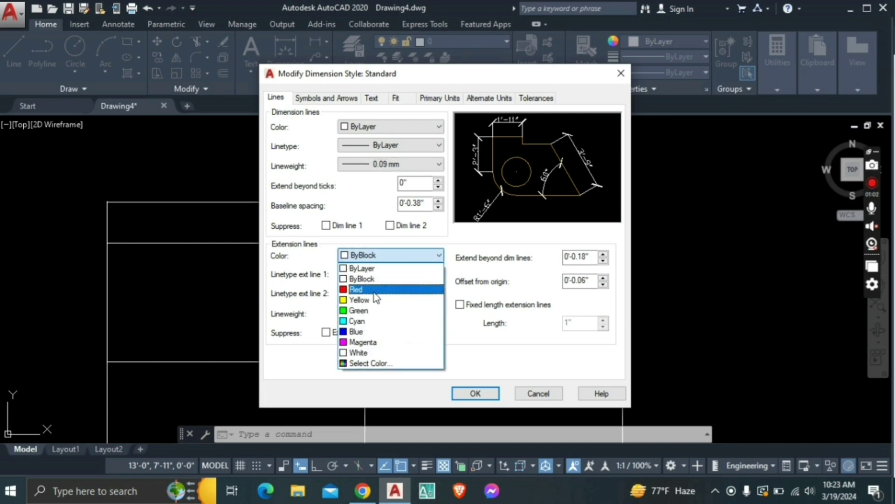
pyautogui.click(374, 293)
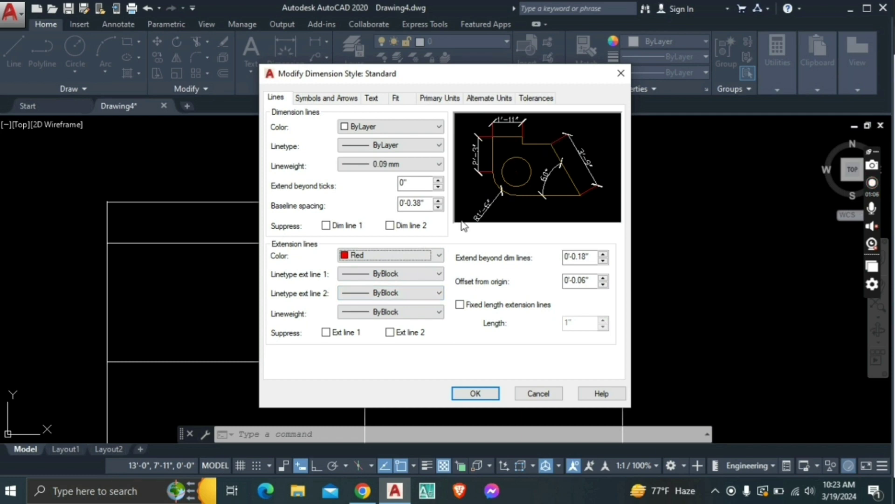
pyautogui.click(391, 256)
pyautogui.click(380, 267)
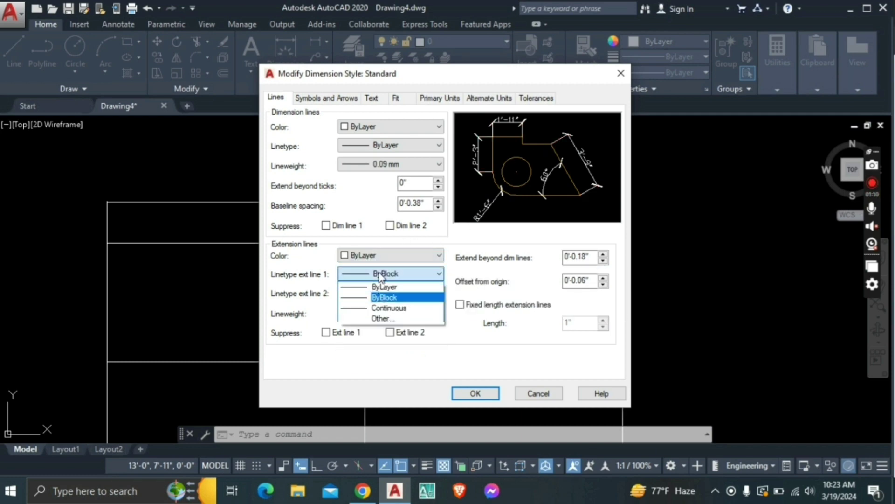
pyautogui.click(383, 286)
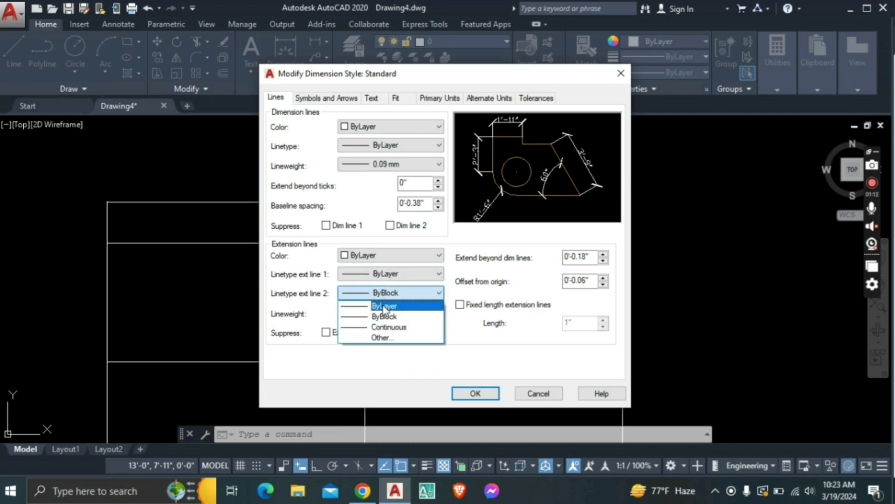
pyautogui.click(379, 305)
pyautogui.click(387, 311)
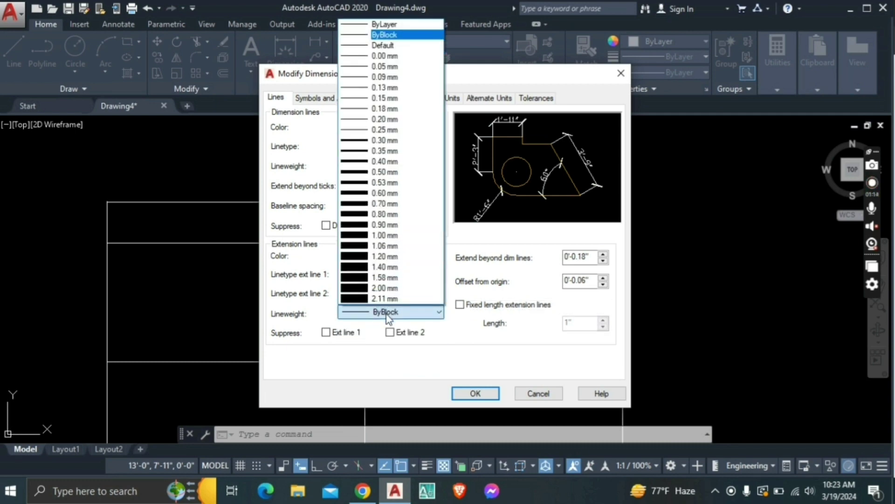
pyautogui.click(399, 79)
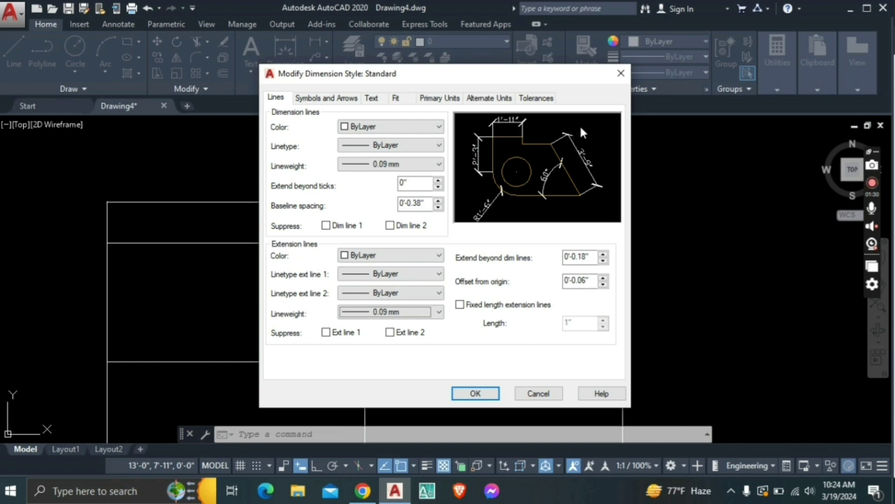
# Make extension lines extend 4" beyond dimension lines, offset 9" from origin, with fixed 1" length.
pyautogui.moveTo(594, 257); pyautogui.dragTo(533, 254)
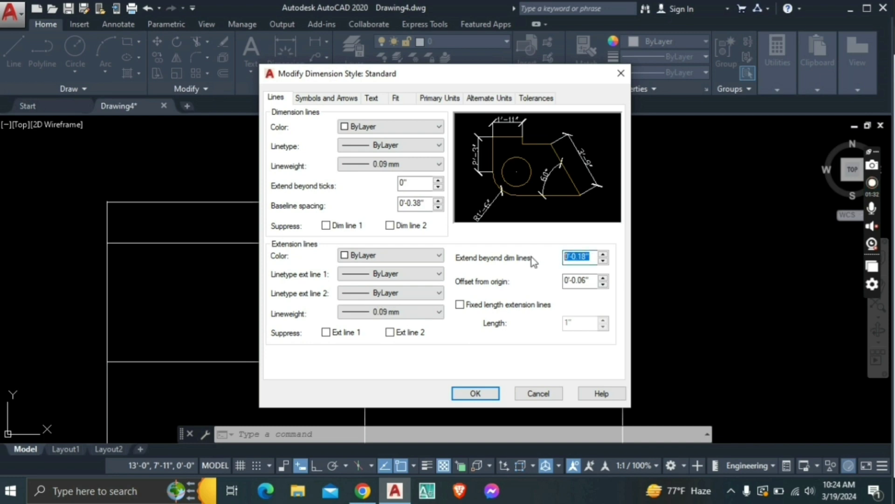
pyautogui.press('BackSpace')
pyautogui.write('4')
pyautogui.write('"')
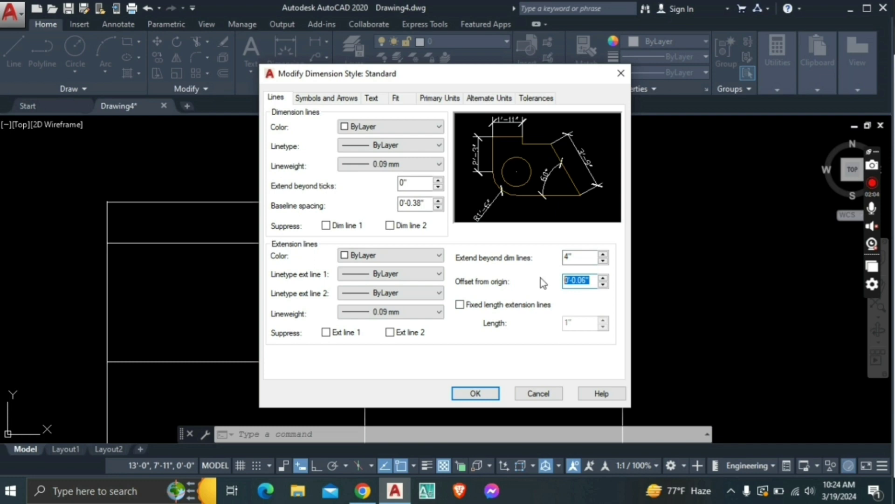
pyautogui.press('BackSpace')
pyautogui.write('5')
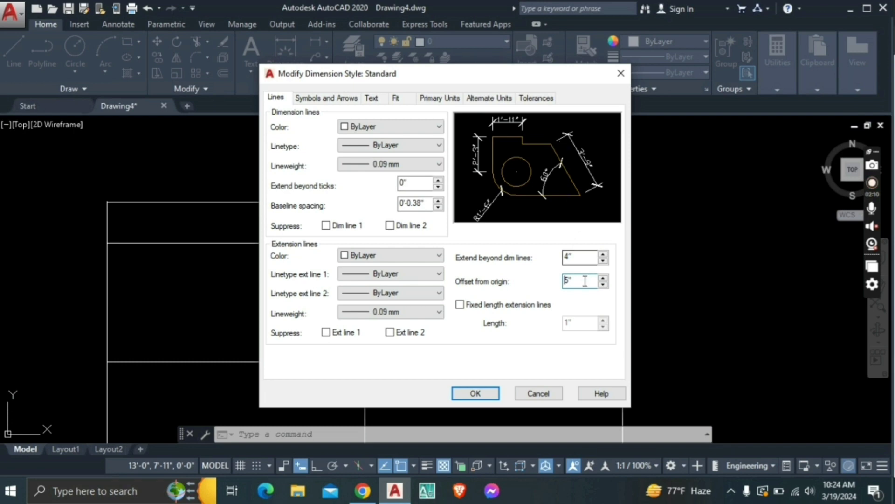
pyautogui.doubleClick(561, 280)
pyautogui.press('BackSpace')
pyautogui.write('"')
pyautogui.doubleClick(567, 279)
pyautogui.click(460, 304)
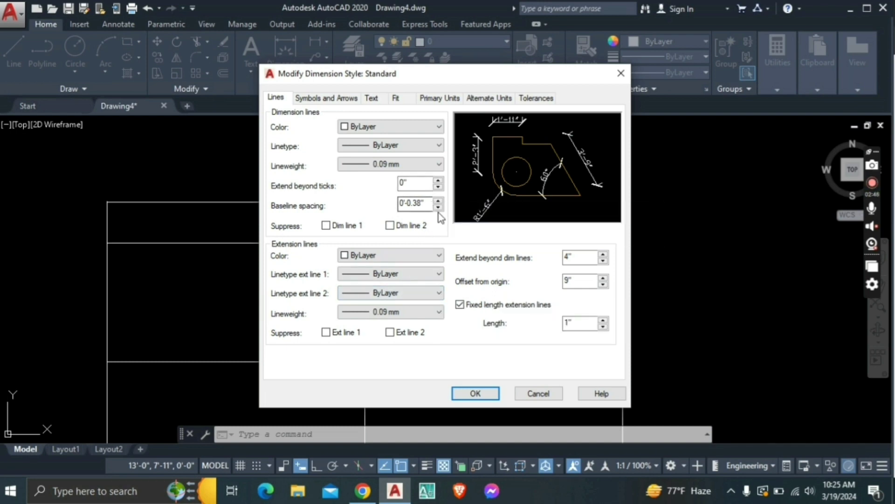
pyautogui.click(438, 99)
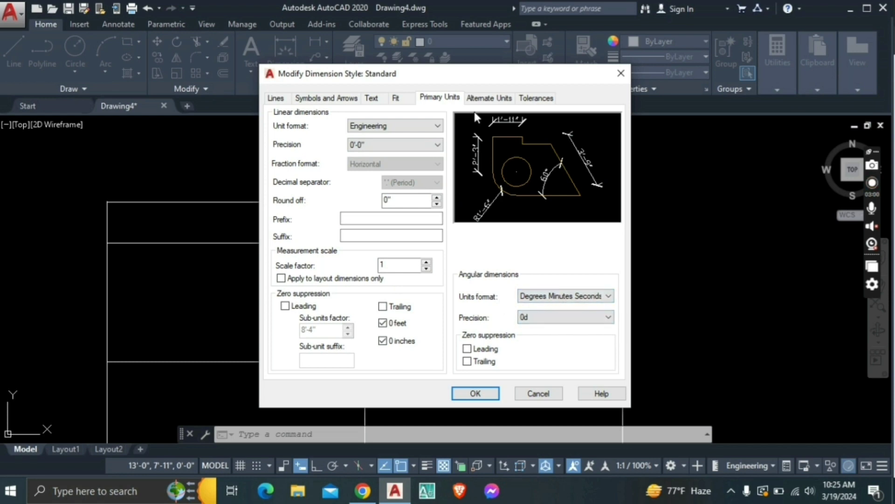
# Look over the Fit settings and keep the text's vertical placement at Above.
pyautogui.click(396, 98)
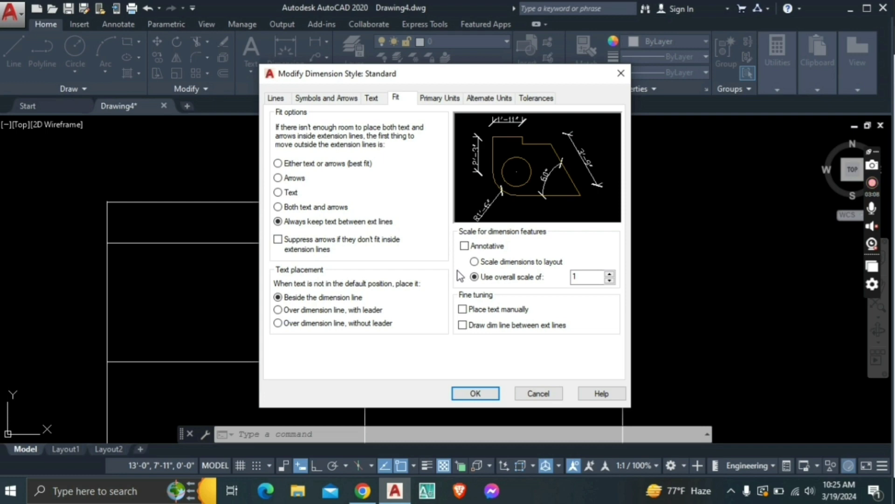
pyautogui.click(372, 99)
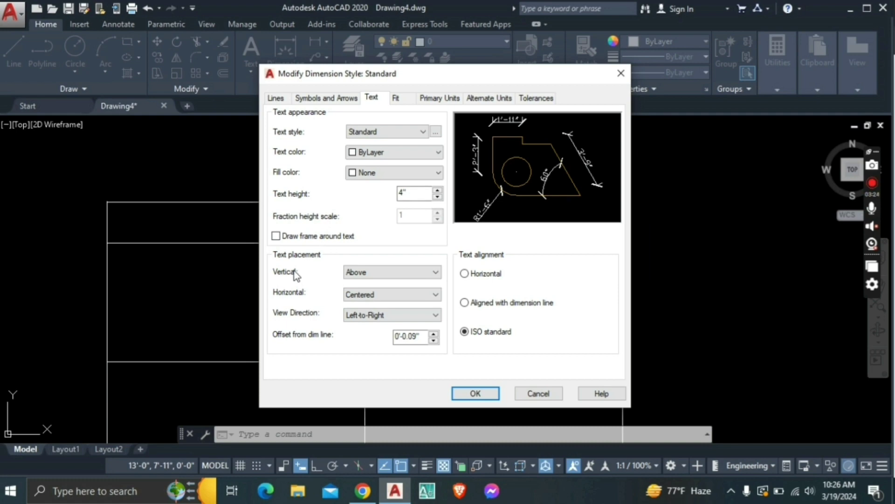
pyautogui.click(385, 276)
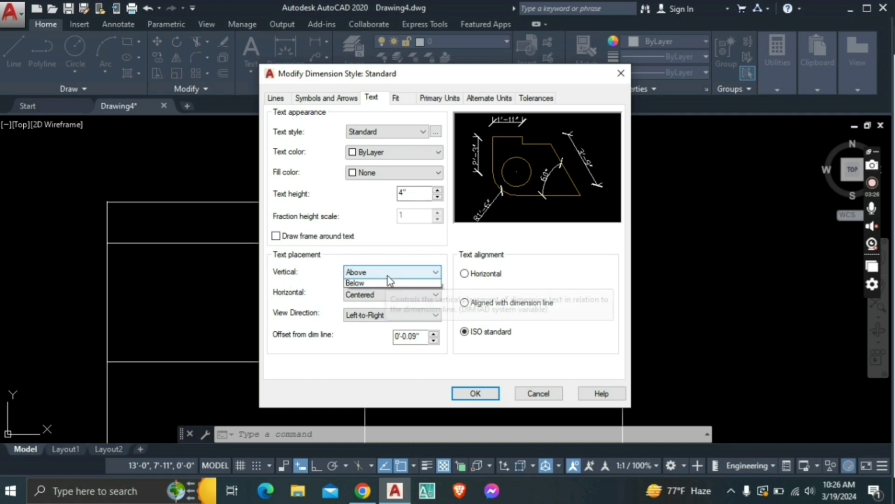
pyautogui.click(390, 294)
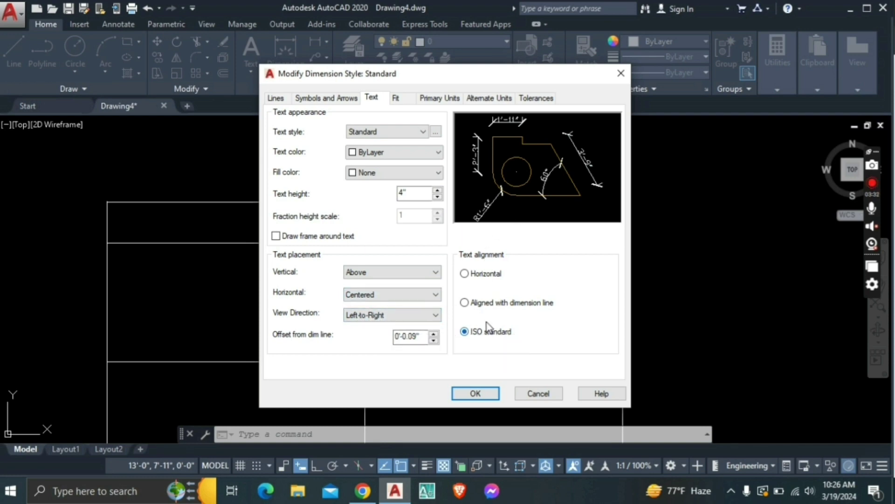
pyautogui.click(341, 99)
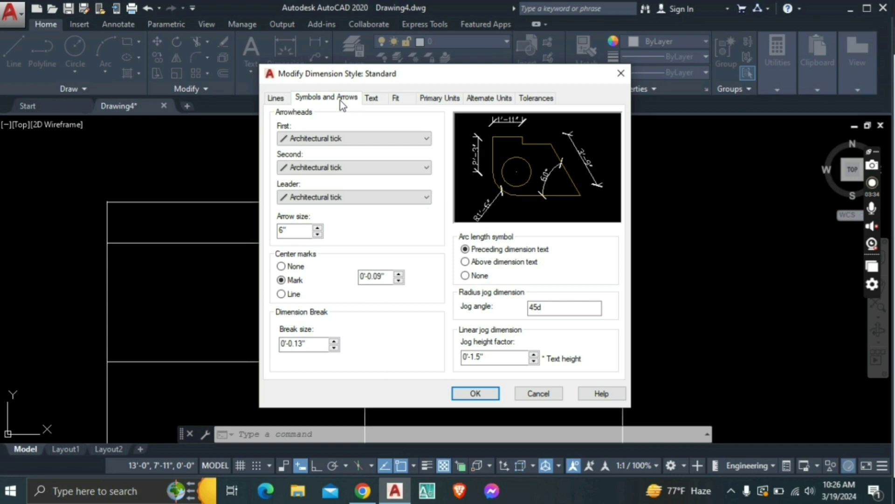
# Reselect Architectural tick as the first arrowhead and go back to the Lines settings.
pyautogui.click(335, 139)
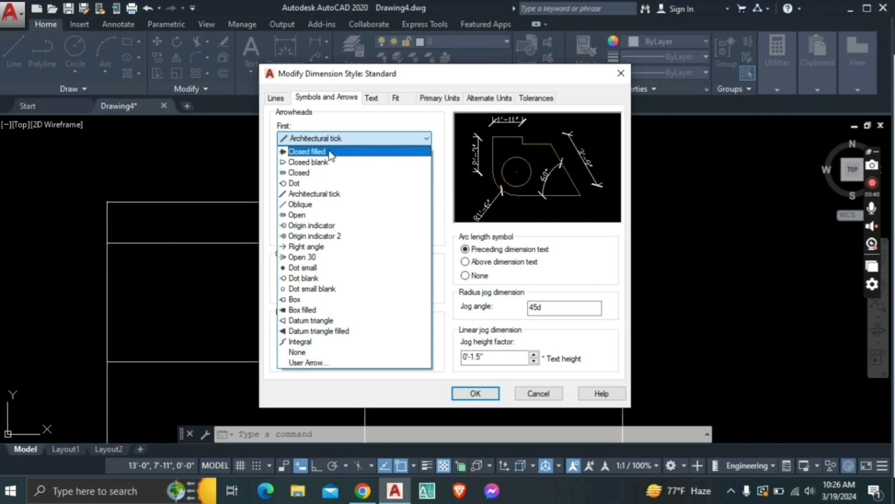
pyautogui.click(329, 194)
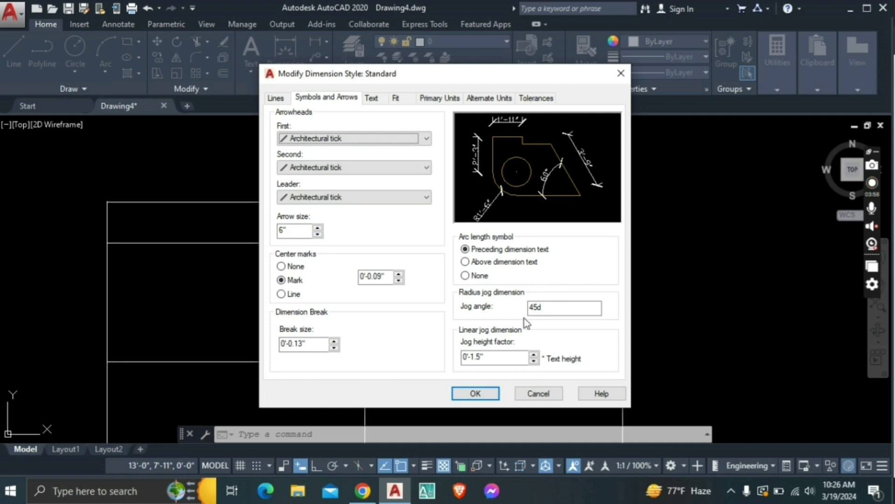
pyautogui.click(275, 99)
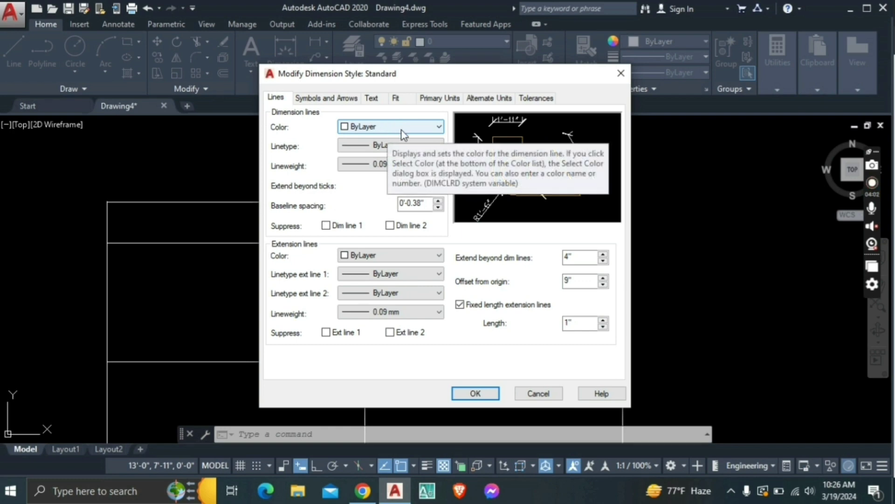
# Keep dimension line colour ByLayer, save the changes, set Standard current and close the manager.
pyautogui.click(436, 127)
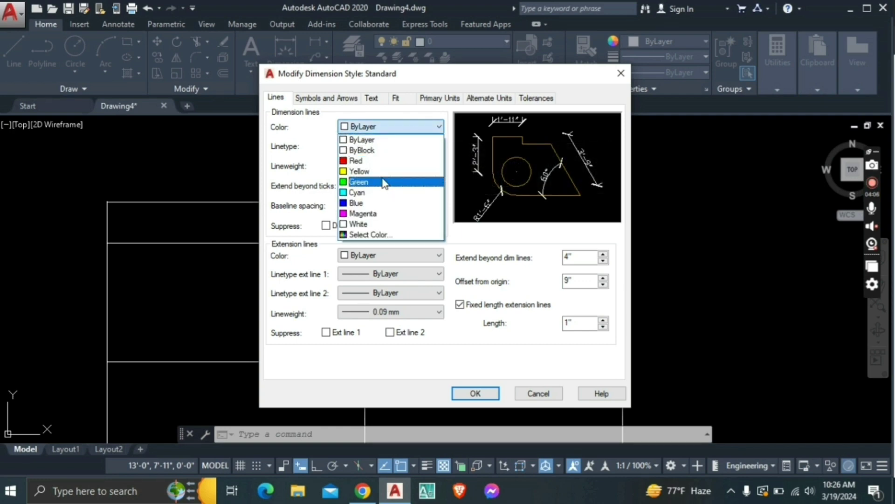
pyautogui.click(390, 135)
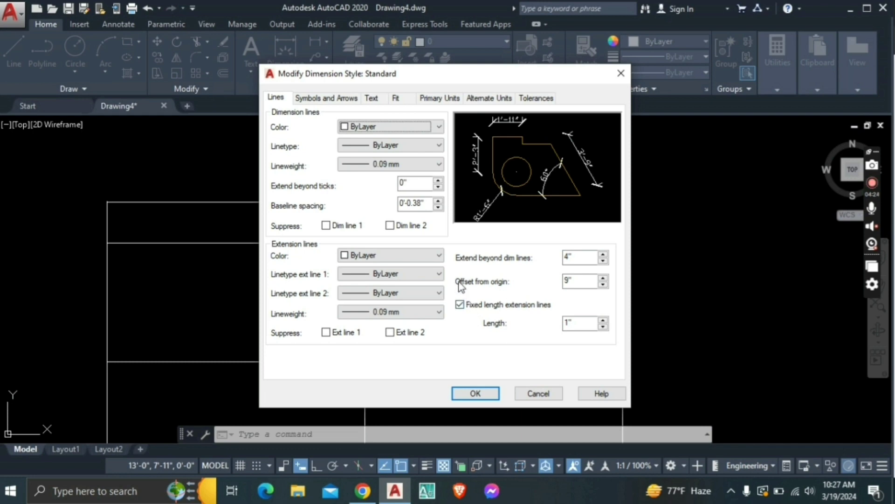
pyautogui.click(476, 394)
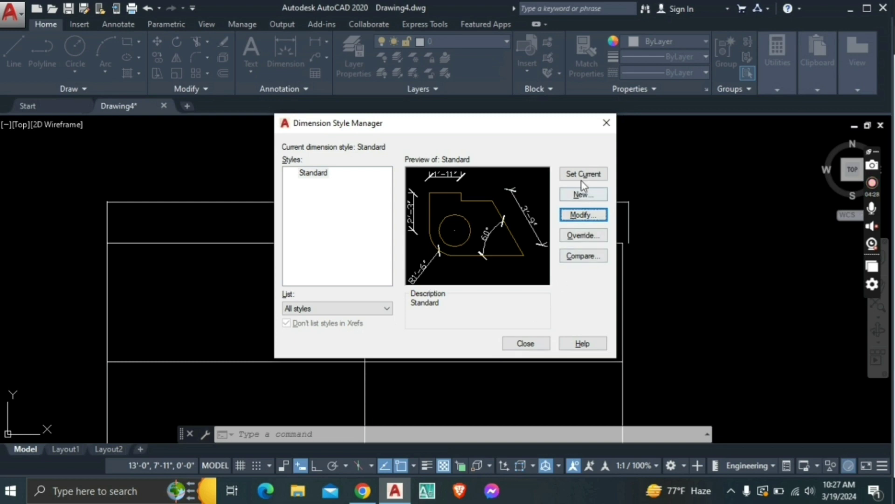
pyautogui.click(322, 175)
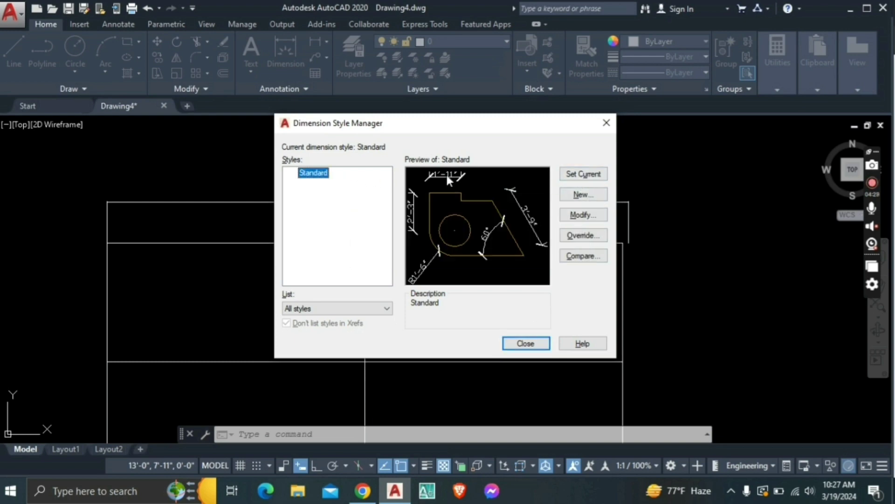
pyautogui.click(578, 175)
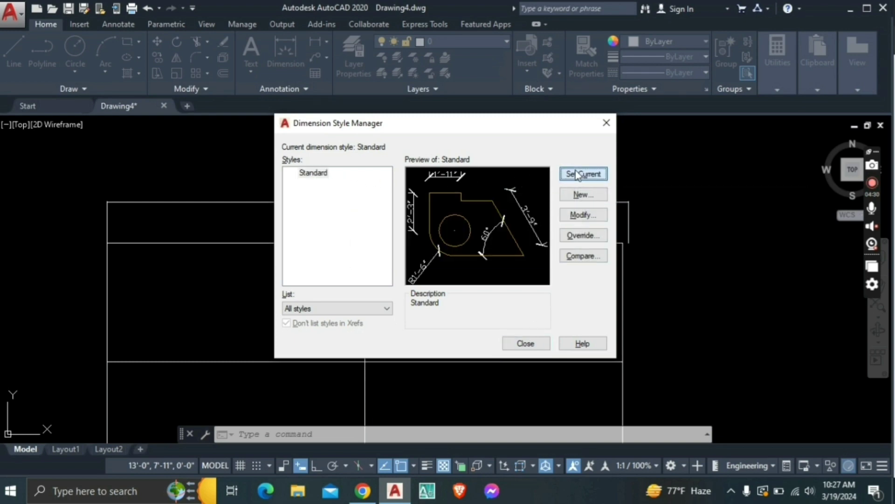
pyautogui.click(526, 343)
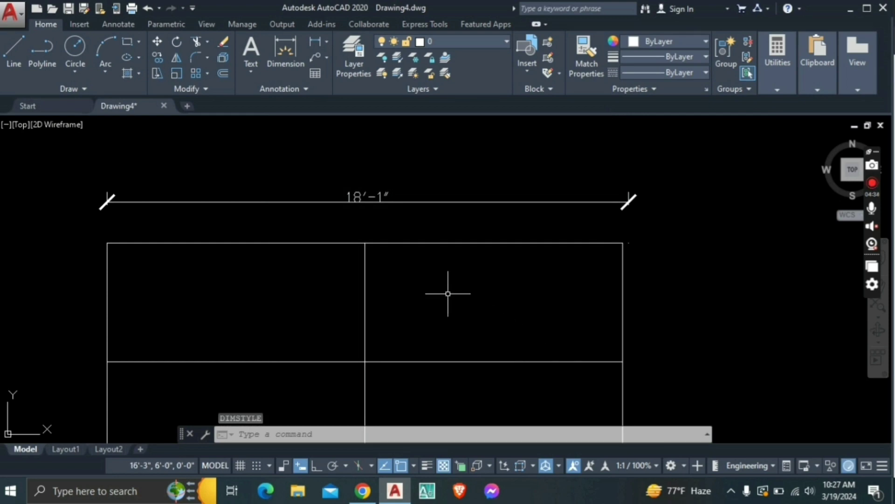
# Erase the overall 18'-1" dimension above the layout.
pyautogui.scroll(-2, 449, 294)
pyautogui.moveTo(522, 304); pyautogui.dragTo(518, 255, button='middle')
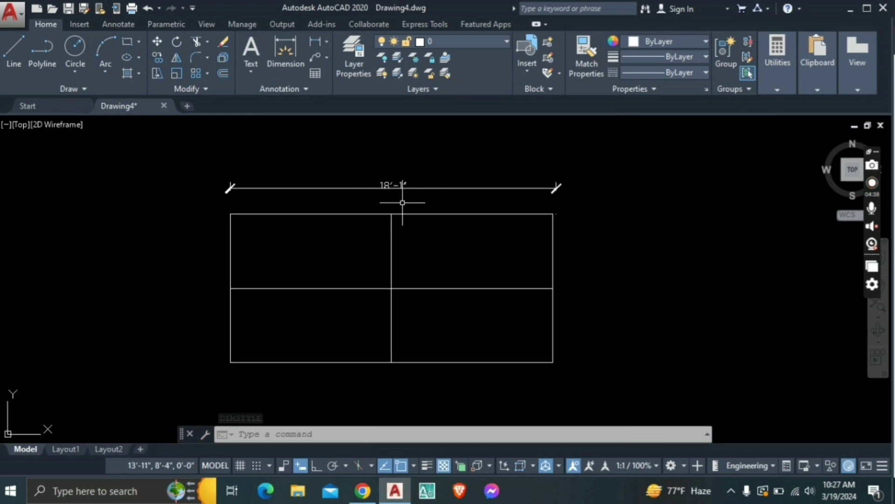
pyautogui.click(594, 159)
pyautogui.click(395, 204)
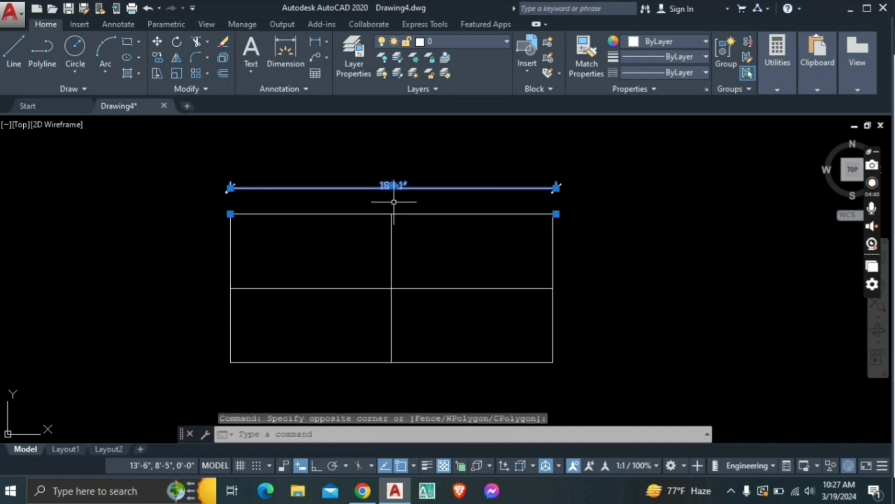
pyautogui.press('Delete')
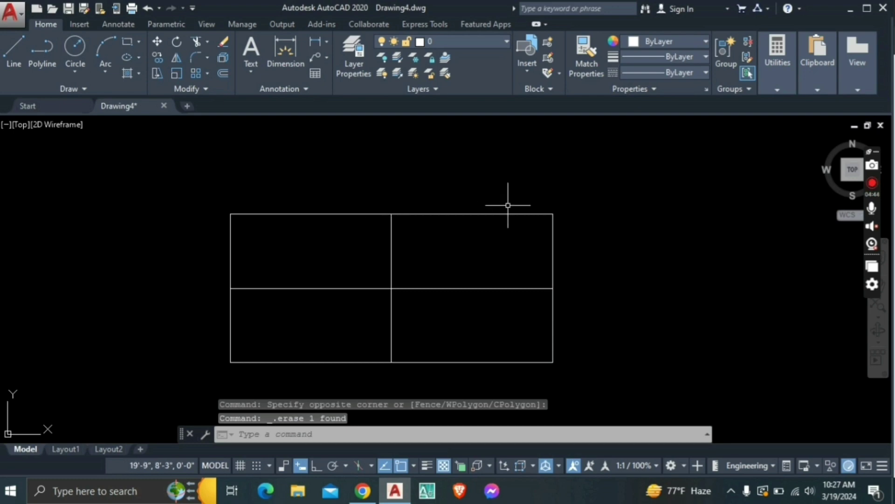
# Draw a tall rectangle down from the grid's top-right corner, forming the L shape.
pyautogui.scroll(-2, 554, 200)
pyautogui.moveTo(556, 200)
pyautogui.mouseDown(button='middle')
pyautogui.moveTo(565, 241)
pyautogui.moveTo(511, 228)
pyautogui.mouseUp(button='middle')
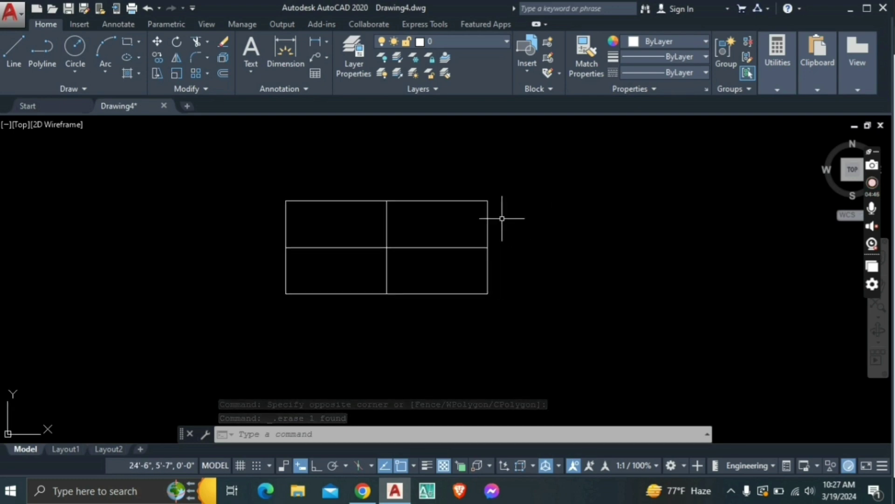
pyautogui.click(130, 47)
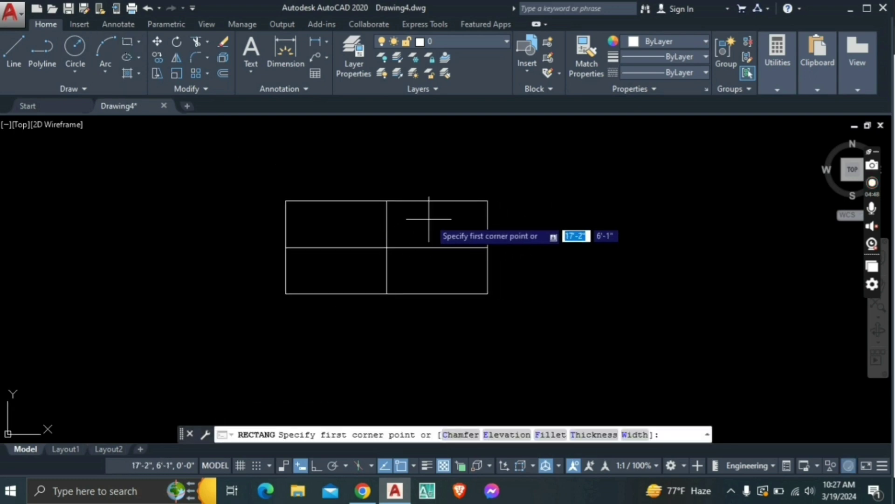
pyautogui.click(488, 201)
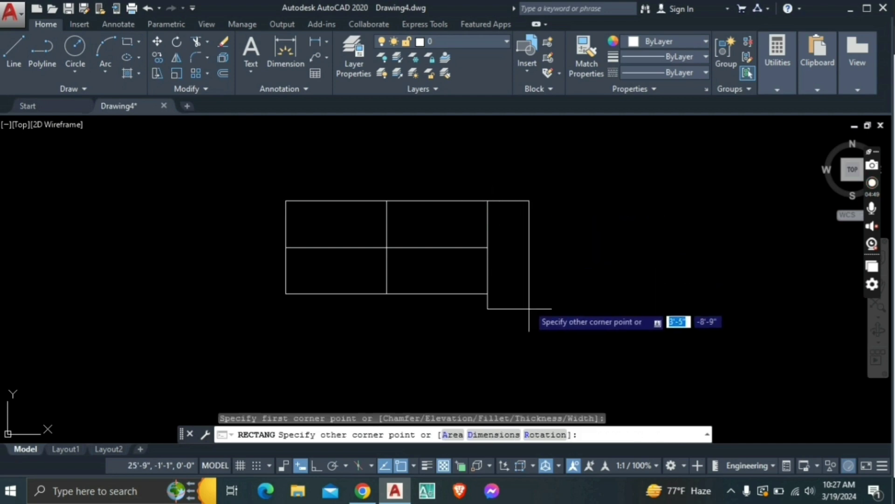
pyautogui.click(555, 336)
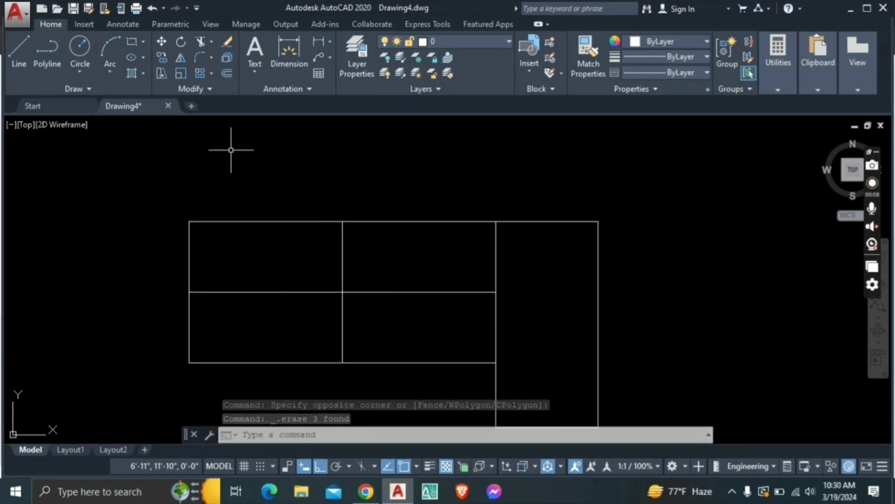
# Dimension the left bay's top edge at 8'-11" with DIM, placed above the layout.
pyautogui.write('DIm')
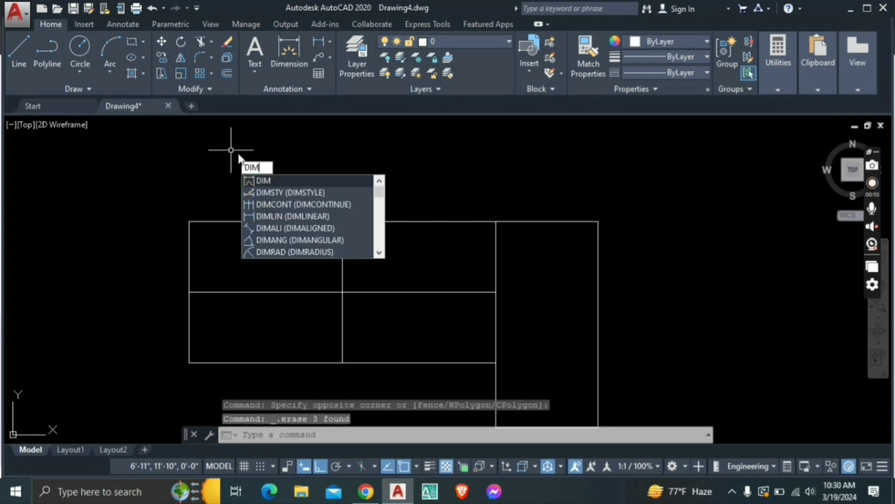
pyautogui.press('Return')
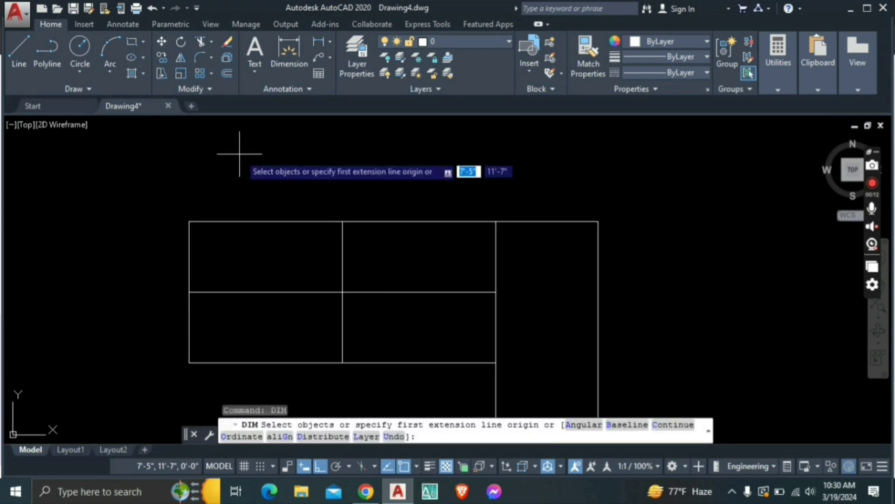
pyautogui.press('Return')
pyautogui.click(189, 221)
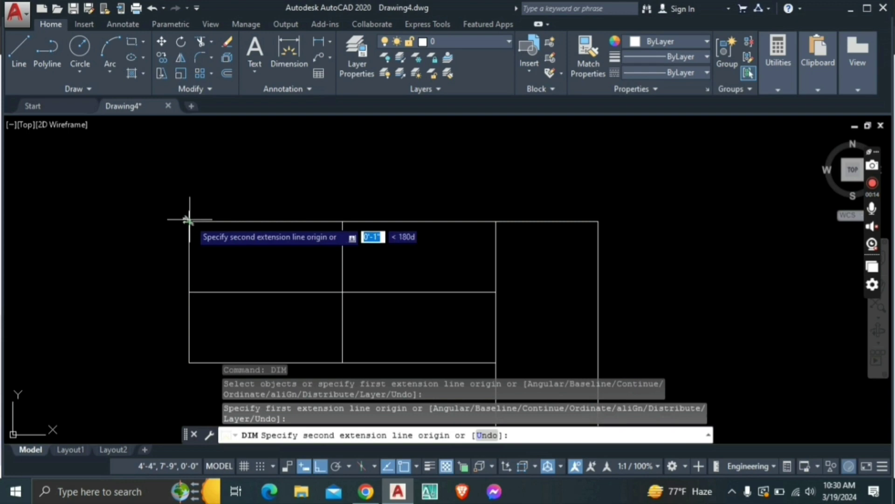
pyautogui.click(342, 222)
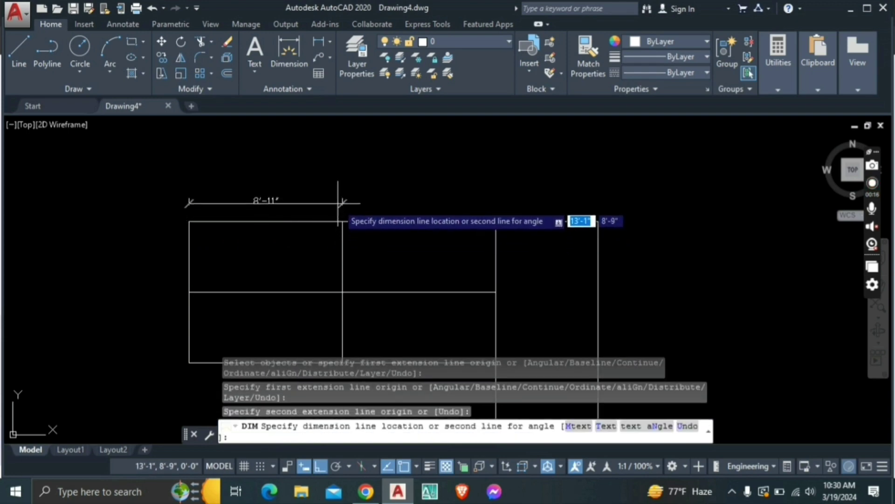
pyautogui.click(340, 202)
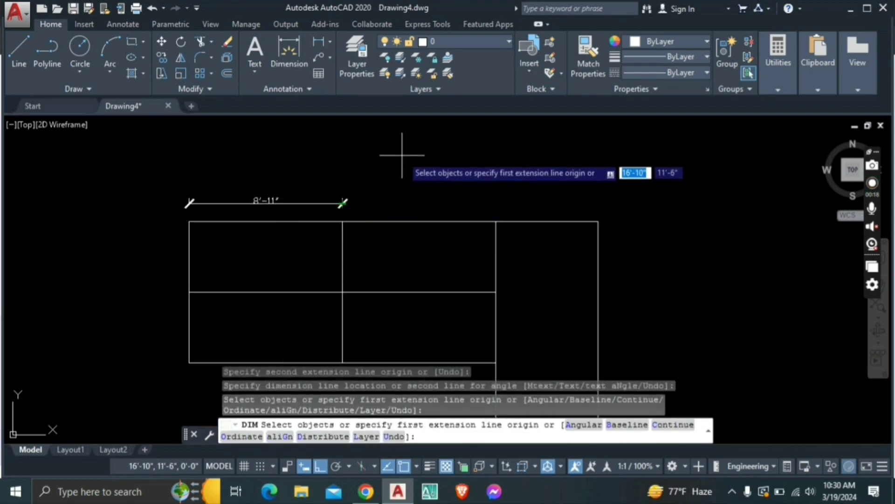
# Exit the DIM command and start DIMCONTINUE (dco) to chain further dimensions.
pyautogui.write('c')
pyautogui.press('Return')
pyautogui.press('Return')
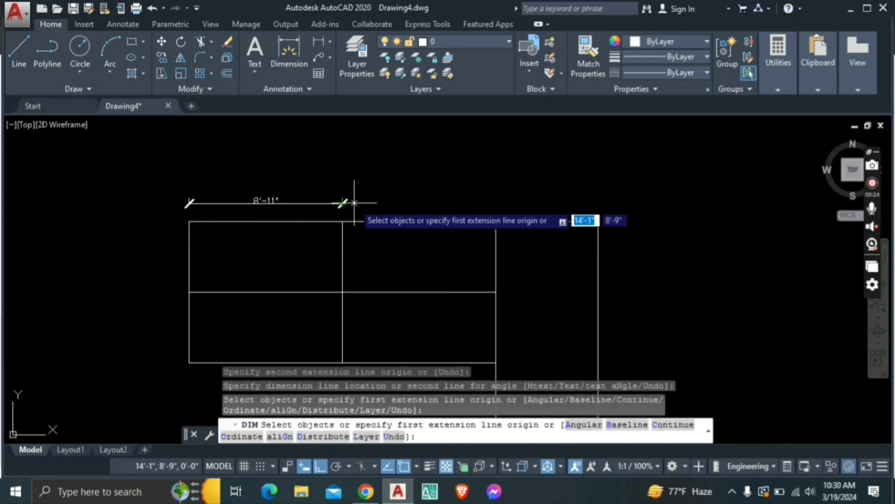
pyautogui.write('dco')
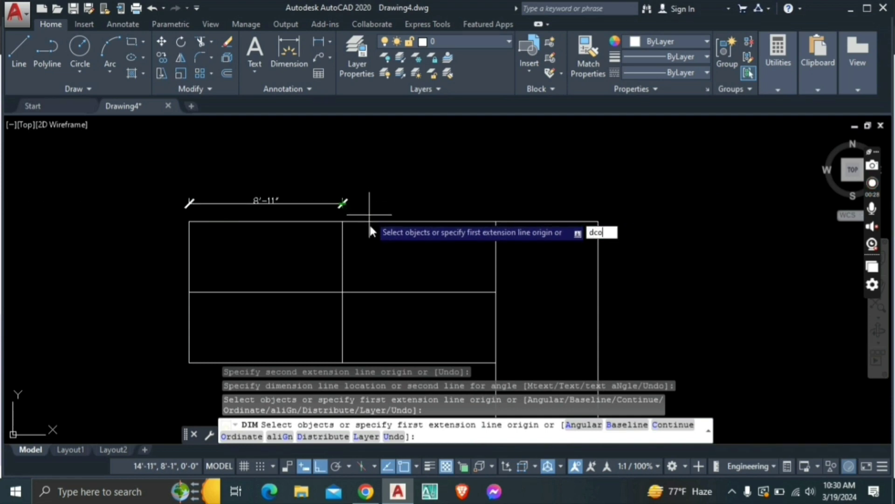
pyautogui.press('Return')
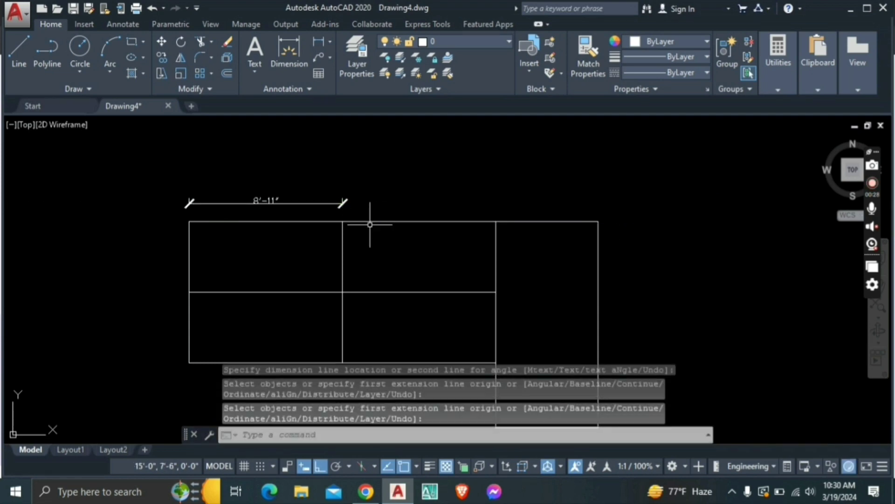
pyautogui.write('dco')
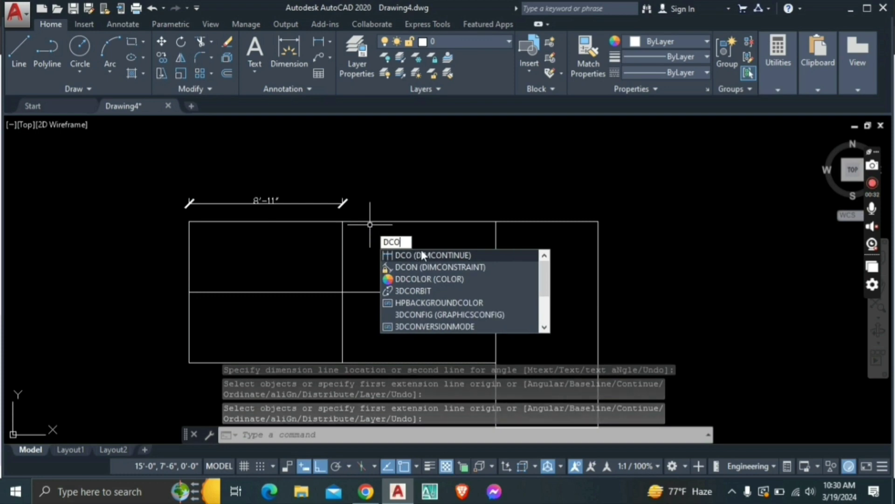
# Chain a second 8'-11" dimension and a 5'-11" dimension to the rectangle's right corner.
pyautogui.click(454, 253)
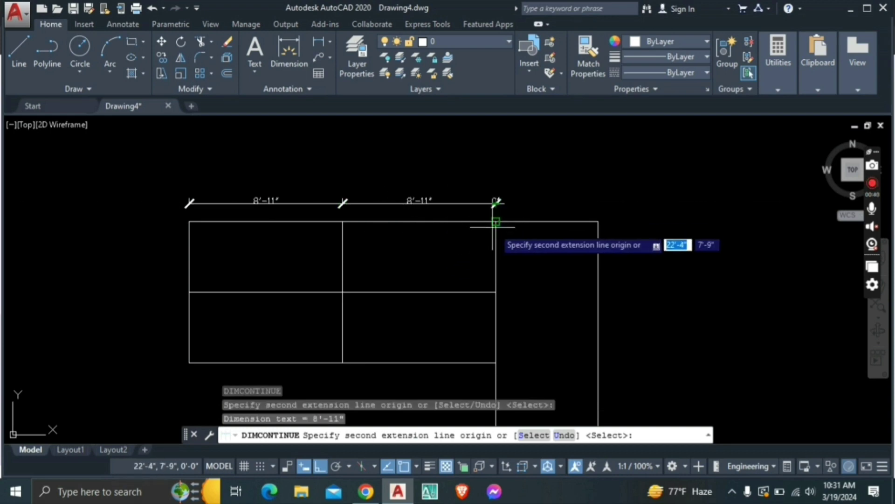
pyautogui.click(599, 221)
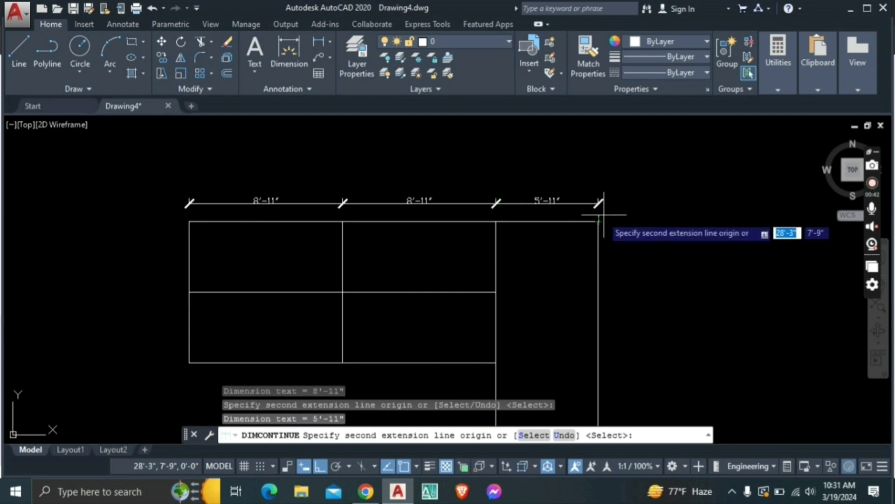
pyautogui.press('Escape')
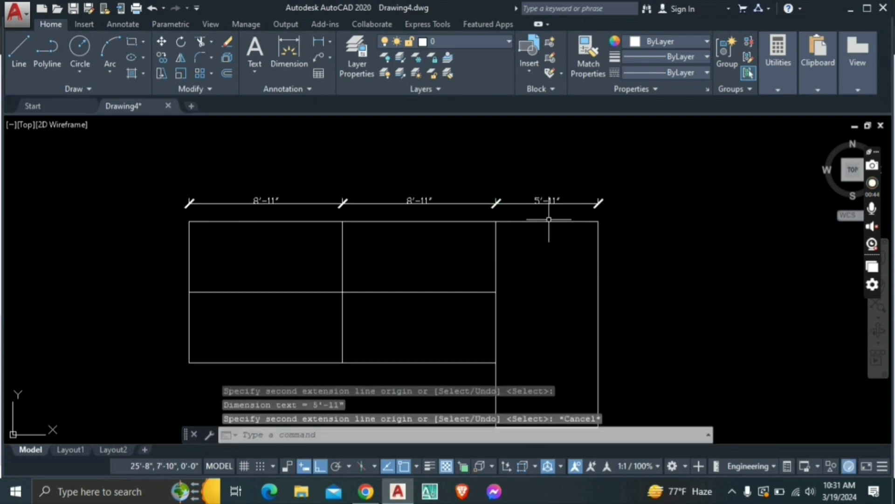
# Zoom and pan to frame and review the chained top dimensions.
pyautogui.scroll(-2, 539, 224)
pyautogui.moveTo(539, 229)
pyautogui.mouseDown(button='middle')
pyautogui.moveTo(523, 230)
pyautogui.moveTo(460, 195)
pyautogui.mouseUp(button='middle')
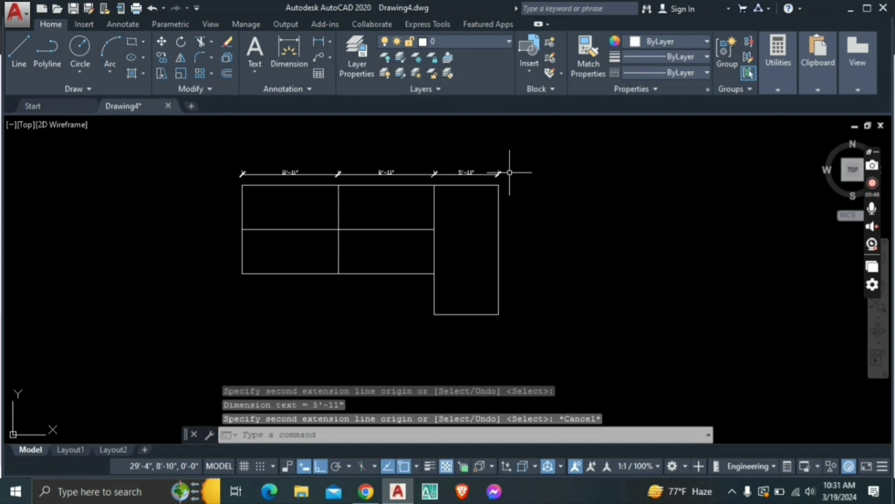
pyautogui.scroll(2, 510, 172)
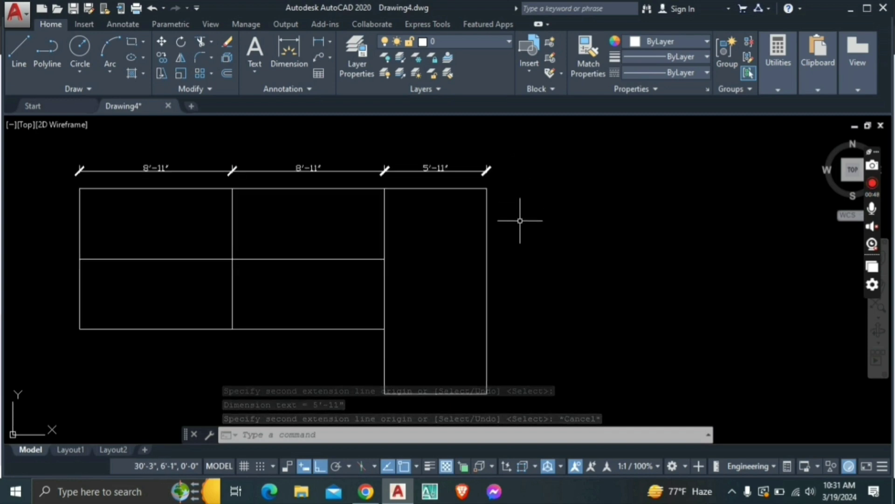
pyautogui.scroll(-1, 520, 223)
pyautogui.scroll(1, 220, 180)
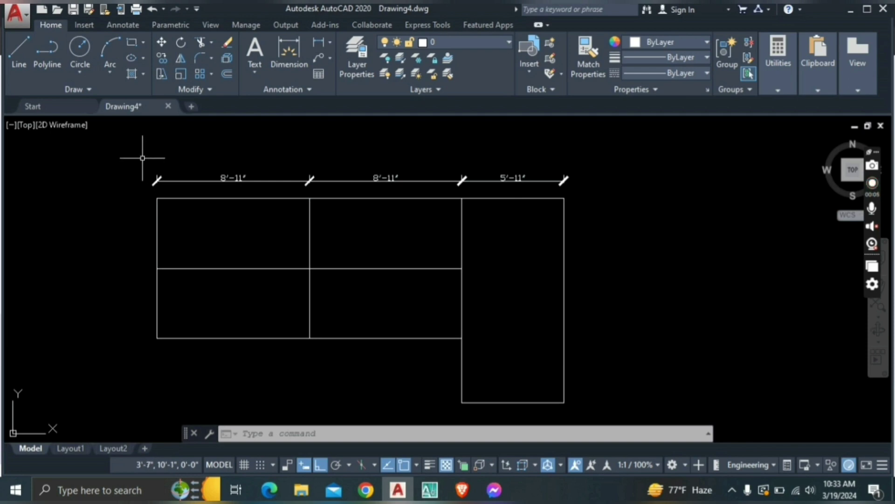
pyautogui.scroll(2, 144, 155)
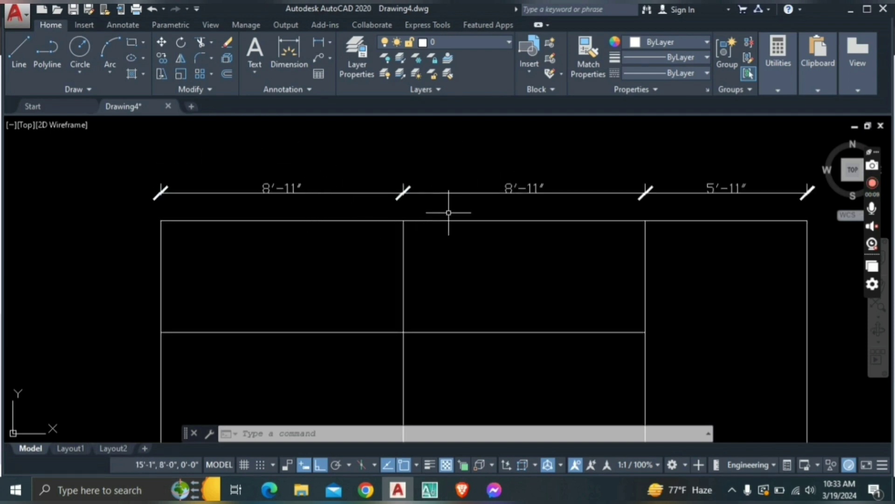
pyautogui.scroll(-3, 467, 219)
pyautogui.scroll(1, 456, 241)
pyautogui.moveTo(456, 241); pyautogui.dragTo(410, 240, button='middle')
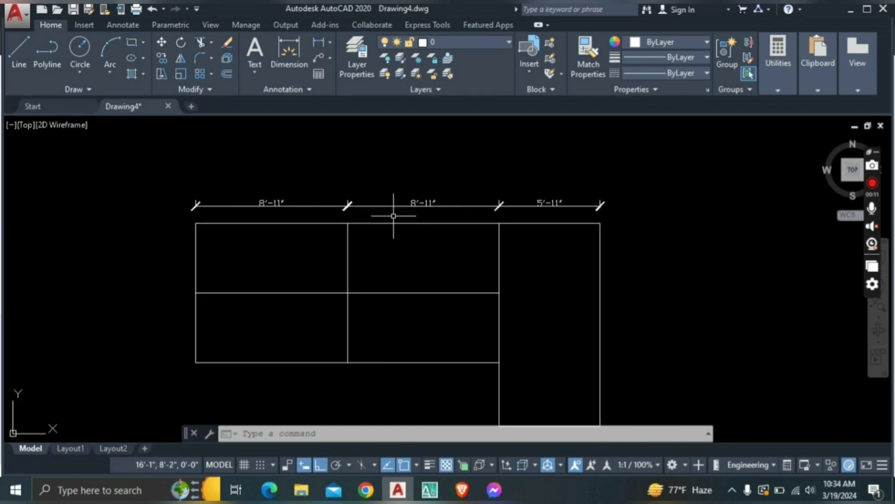
pyautogui.scroll(2, 394, 218)
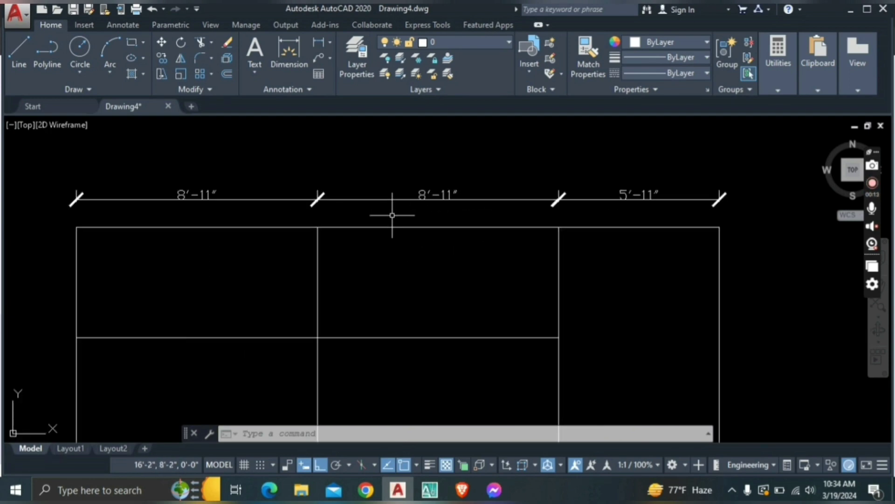